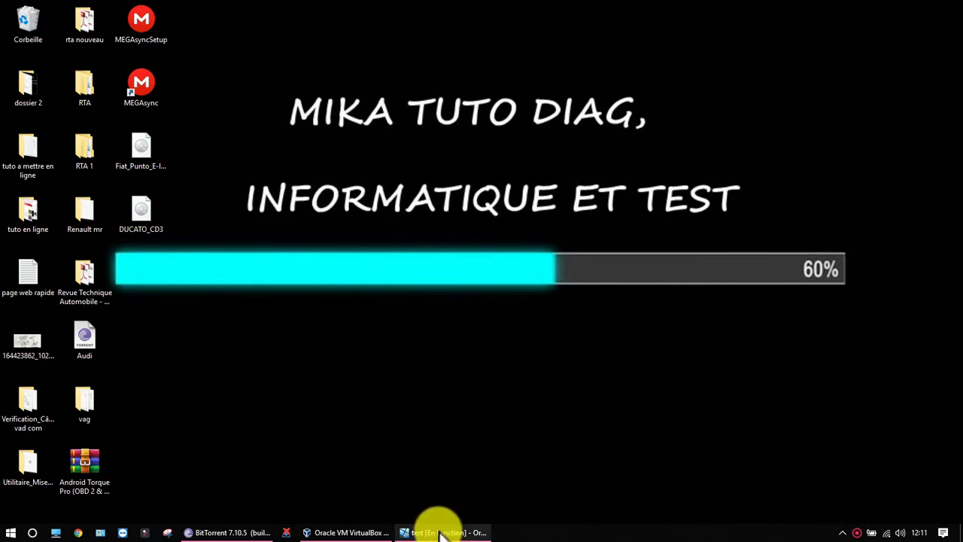
# Switch to the running "test" VirtualBox machine and mount the Fiat_Punto_E-learn disk image from the desktop in its virtual optical drive.
pyautogui.click(443, 532)
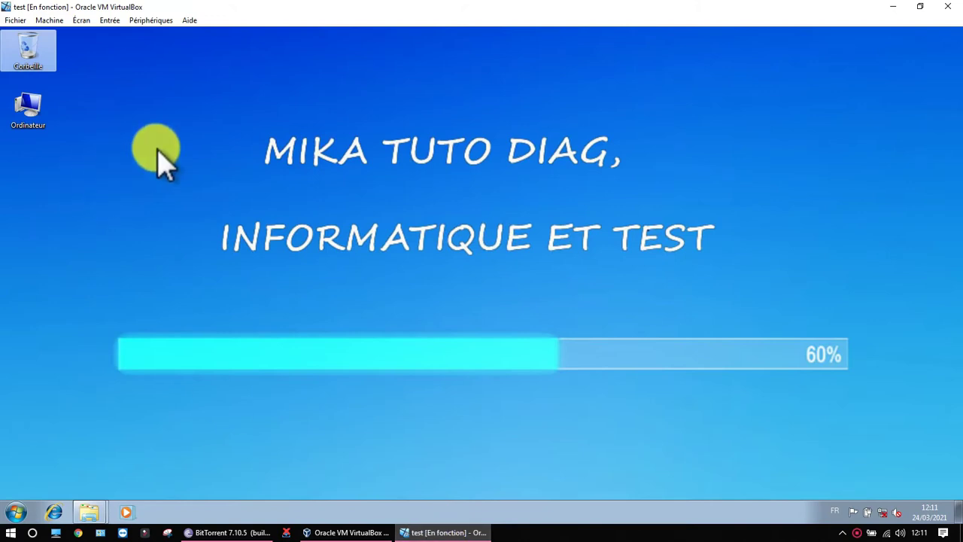
pyautogui.click(163, 21)
pyautogui.moveTo(172, 38)
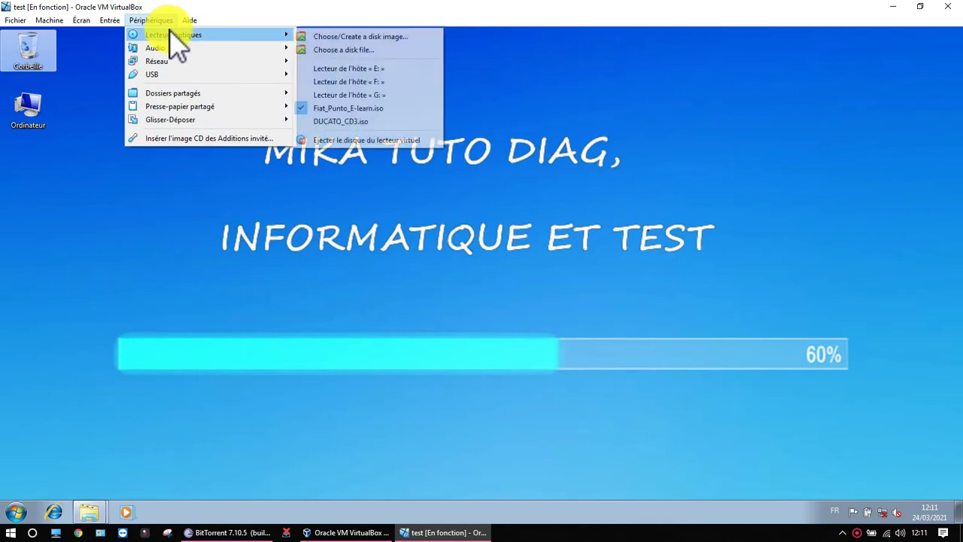
pyautogui.click(335, 51)
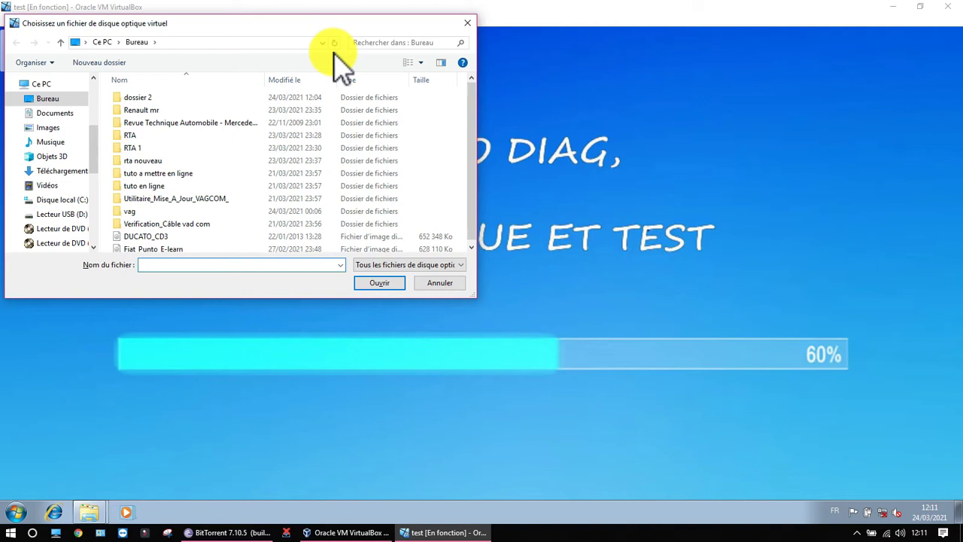
pyautogui.scroll(-1, 192, 241)
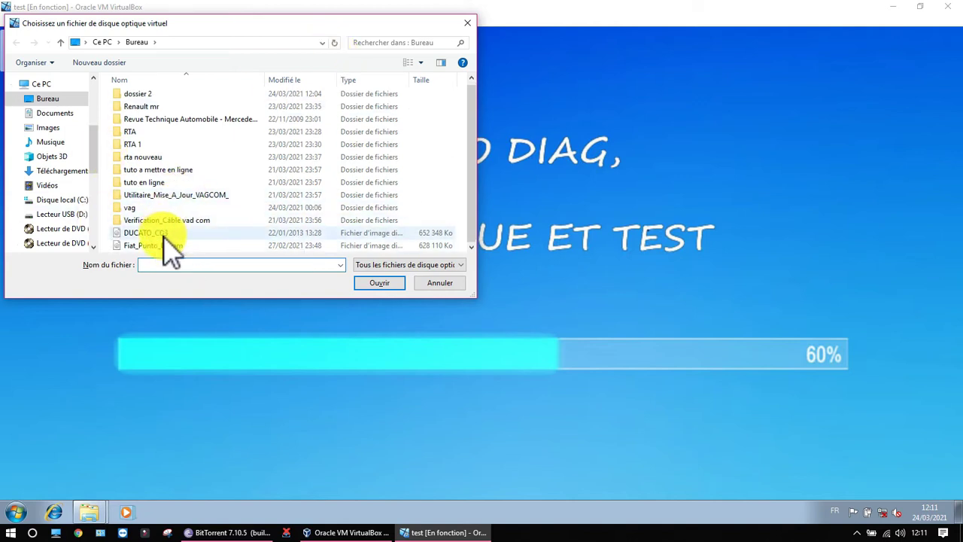
pyautogui.click(165, 247)
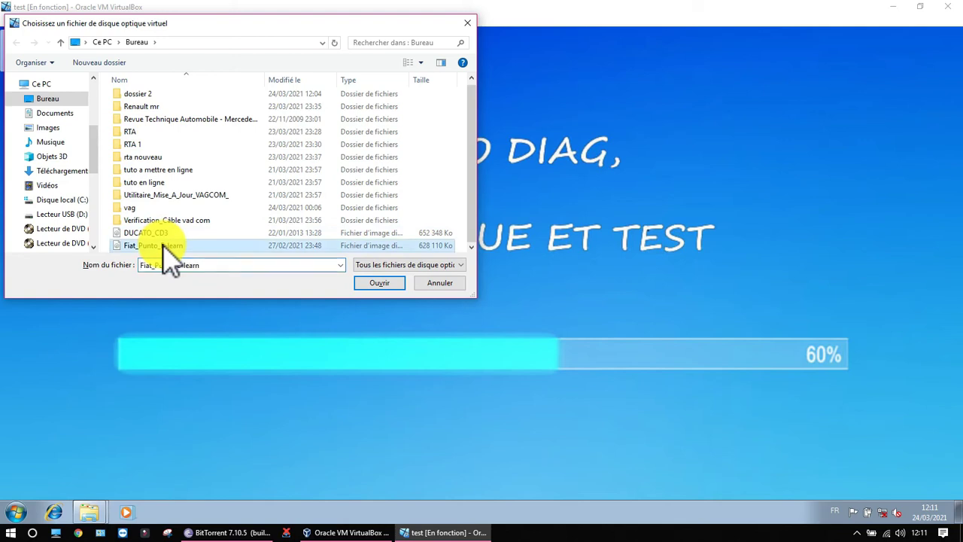
pyautogui.click(386, 288)
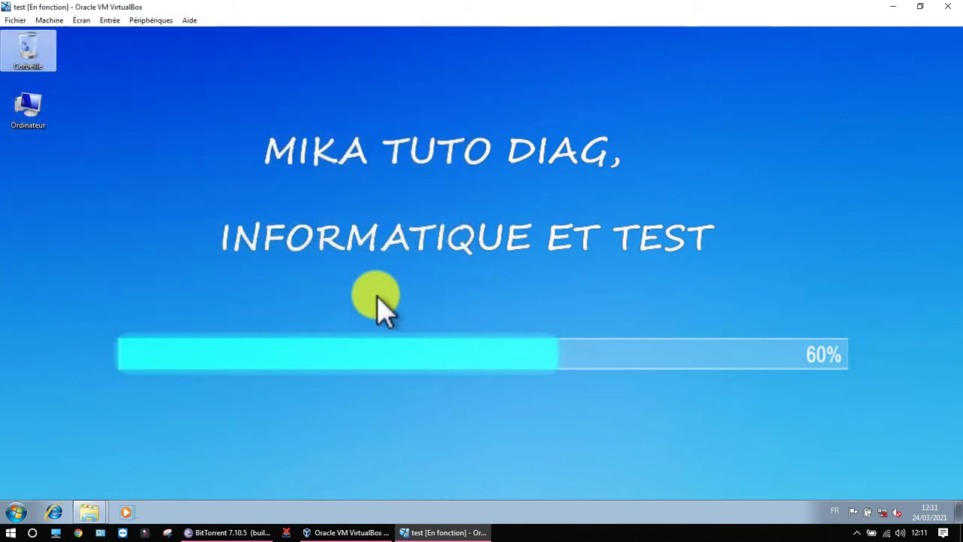
# Open the contents of the GRANDE PUNTO_C03 CD drive and run setup as administrator, allowing it to make changes.
pyautogui.doubleClick(30, 121)
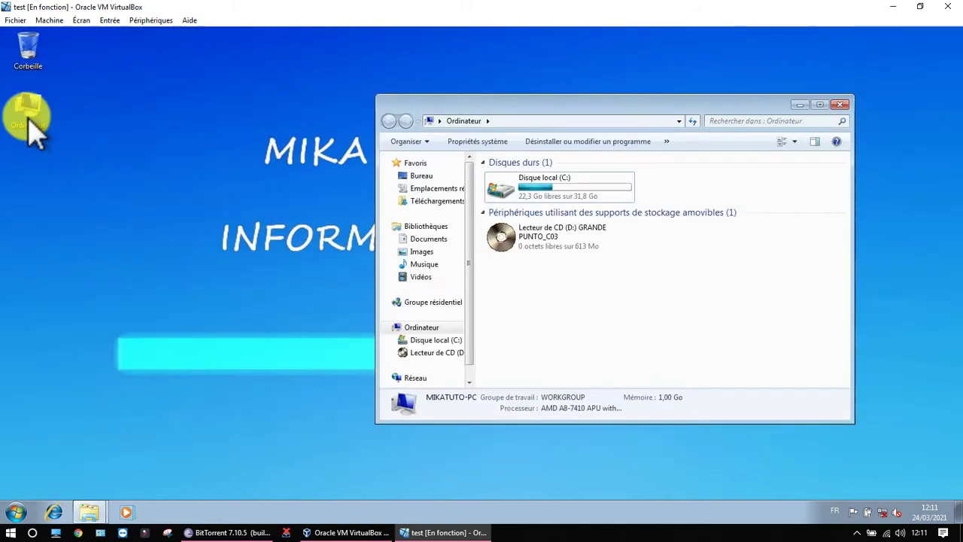
pyautogui.rightClick(530, 238)
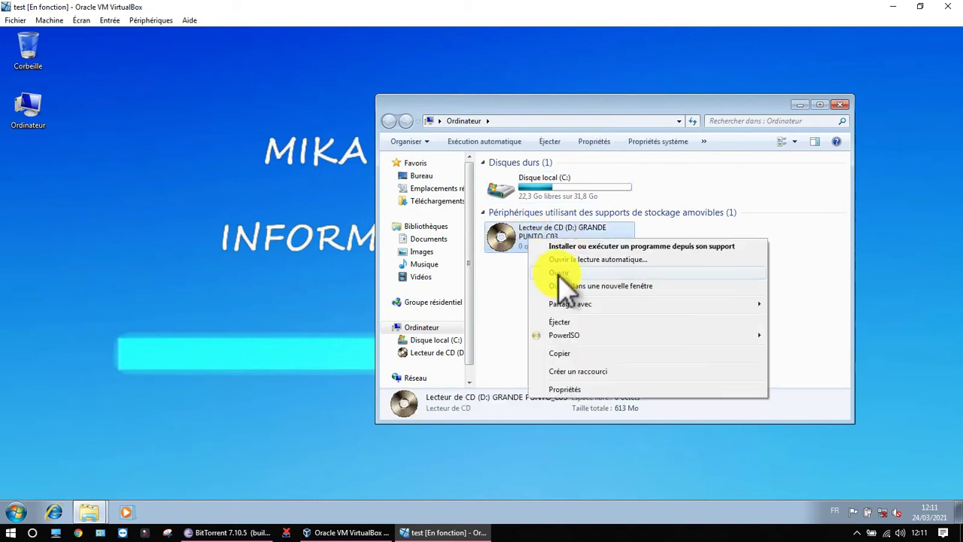
pyautogui.click(563, 273)
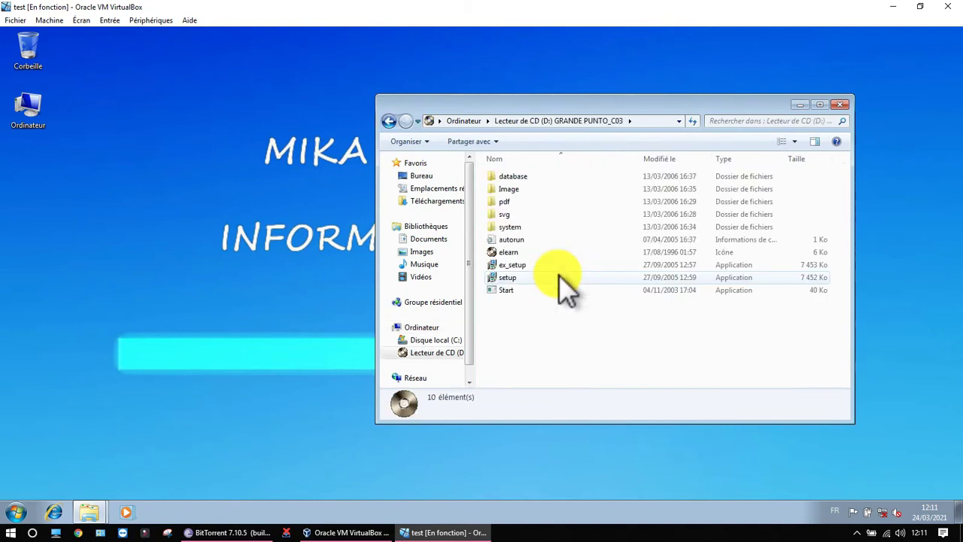
pyautogui.click(508, 280)
pyautogui.rightClick(507, 280)
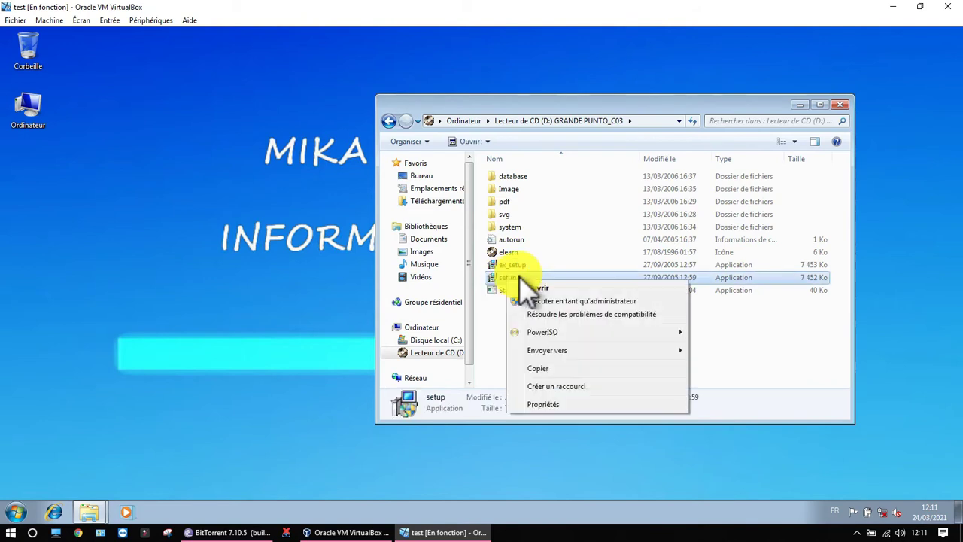
pyautogui.click(579, 301)
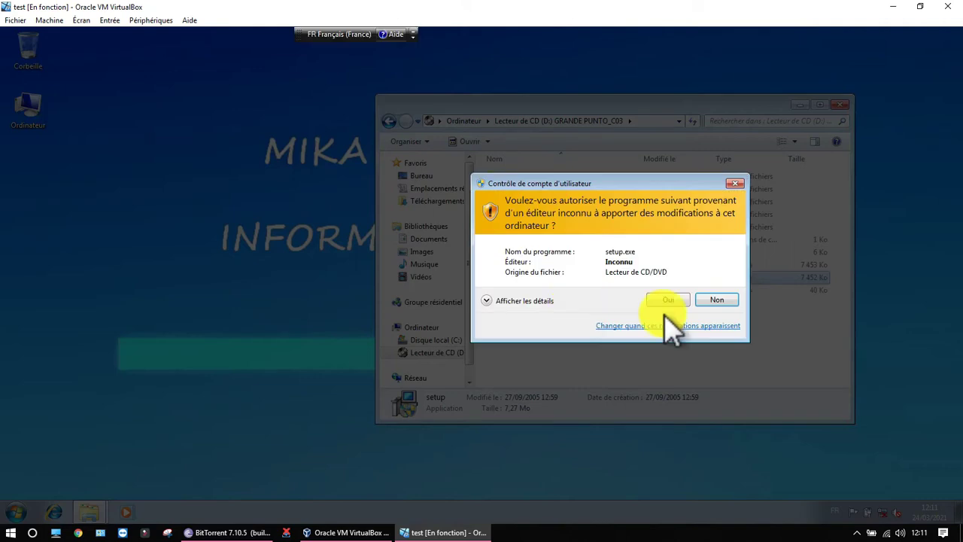
pyautogui.click(667, 303)
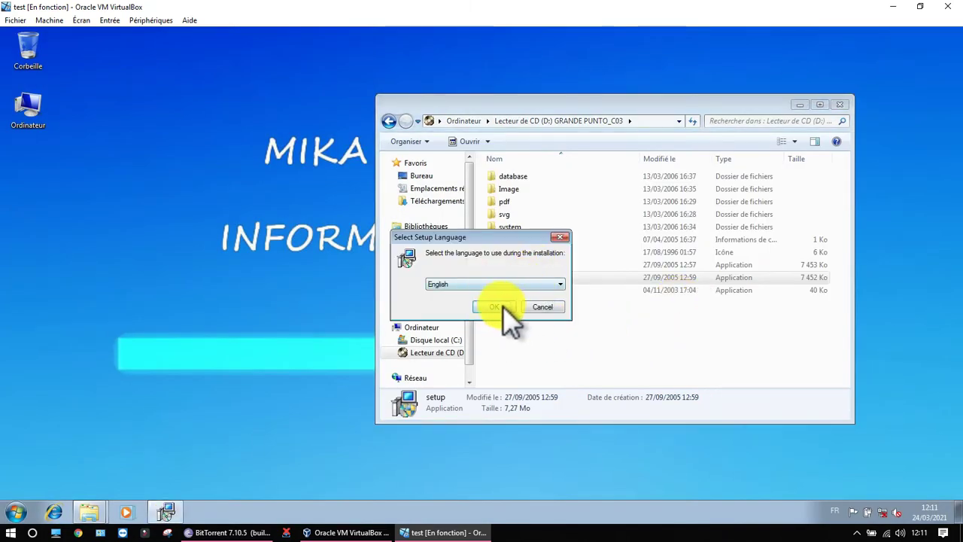
# Install eLearn CDROM with English as setup language and a desktop icon, finish by launching eLearn, and close the CD drive window.
pyautogui.click(499, 309)
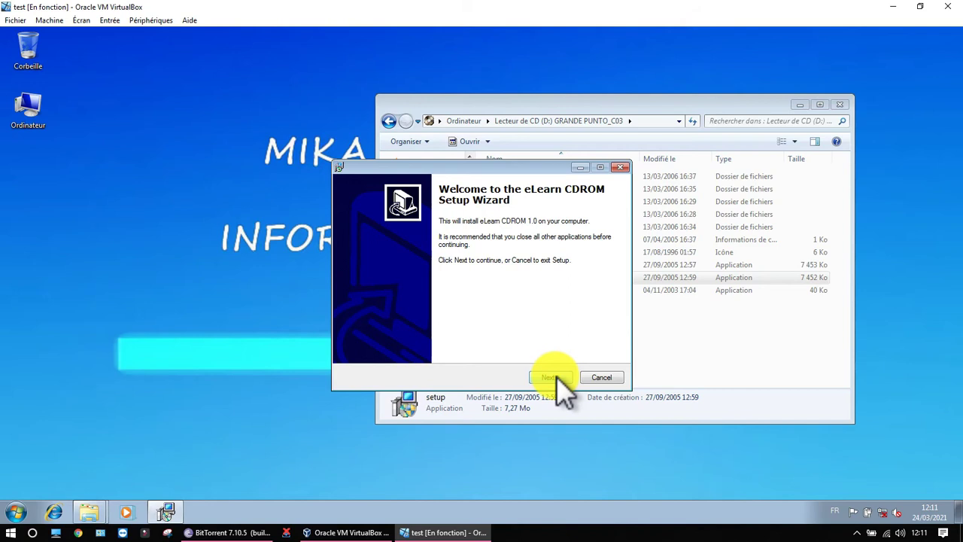
pyautogui.click(556, 376)
pyautogui.click(556, 377)
pyautogui.click(556, 376)
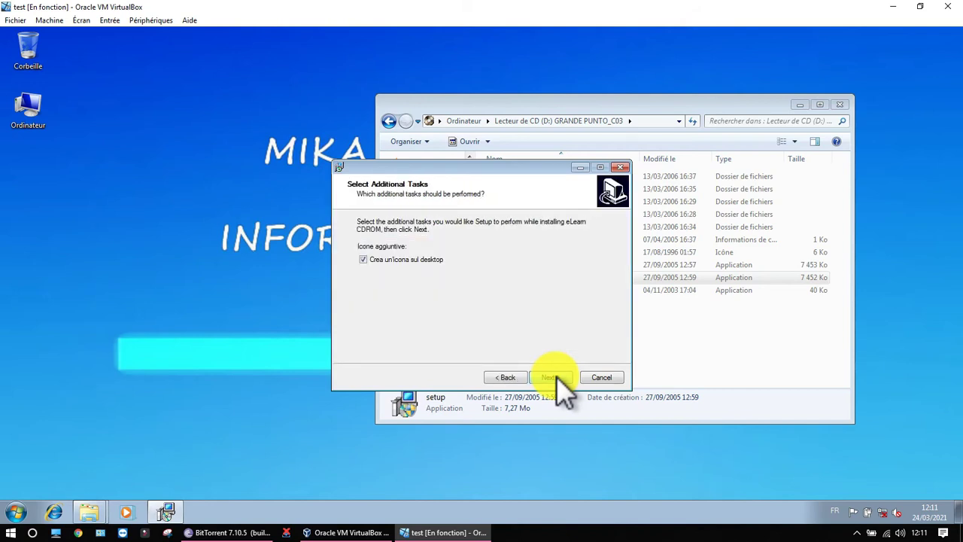
pyautogui.click(556, 376)
pyautogui.click(557, 377)
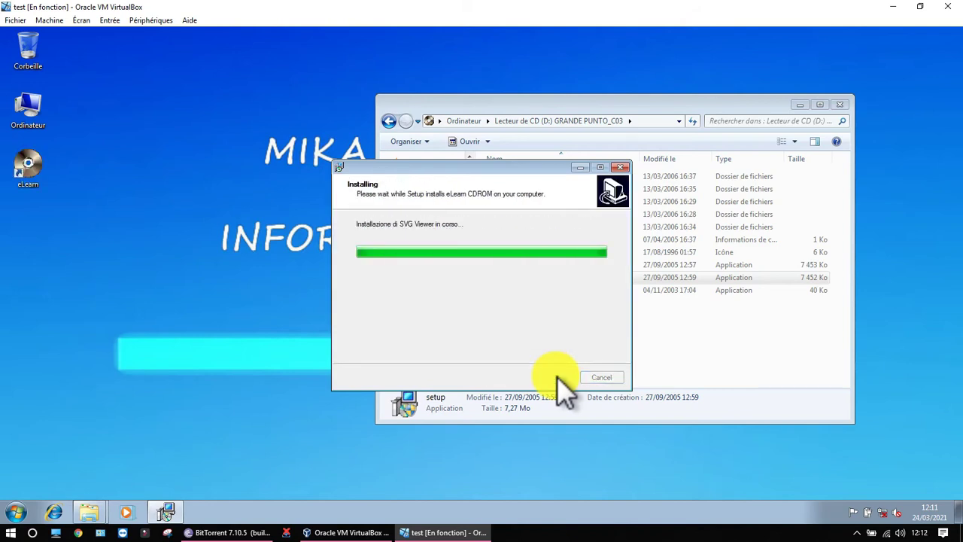
pyautogui.click(32, 174)
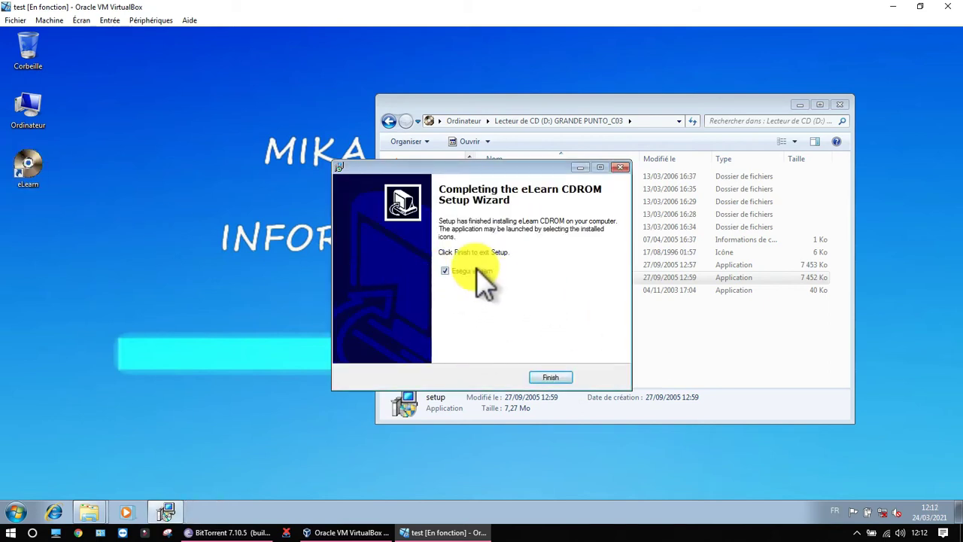
pyautogui.click(565, 380)
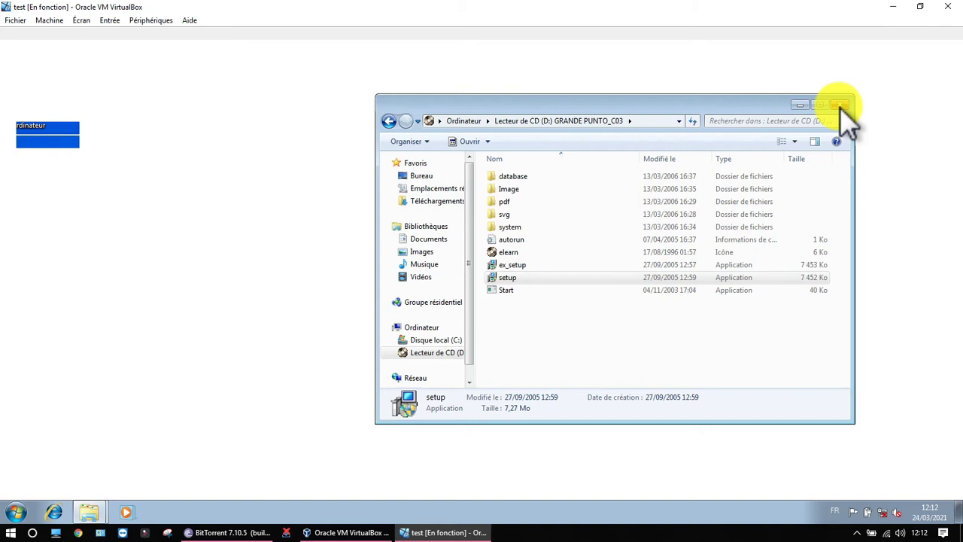
pyautogui.click(841, 104)
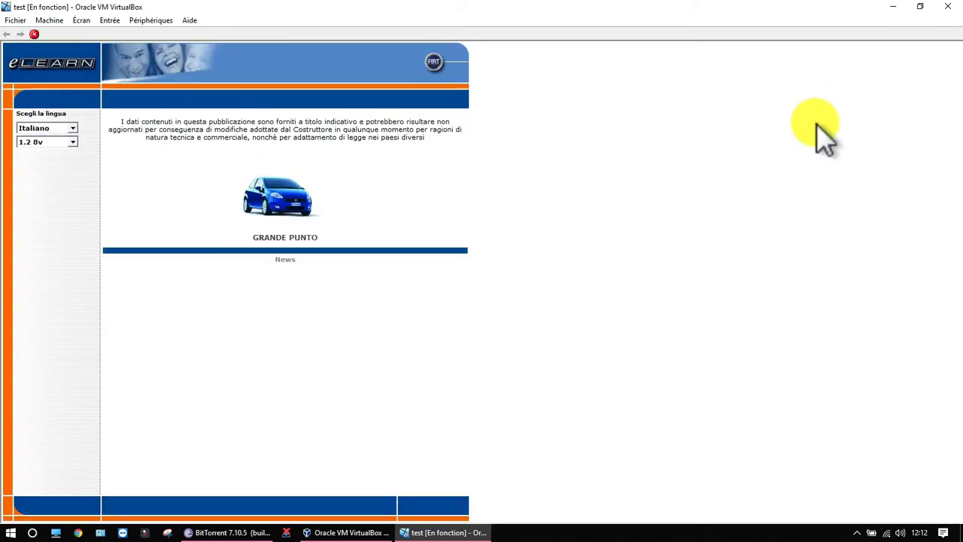
# Open the Grande Punto documentation in French for the 1.4 16v engine, and exit eLearn after viewing it.
pyautogui.click(73, 129)
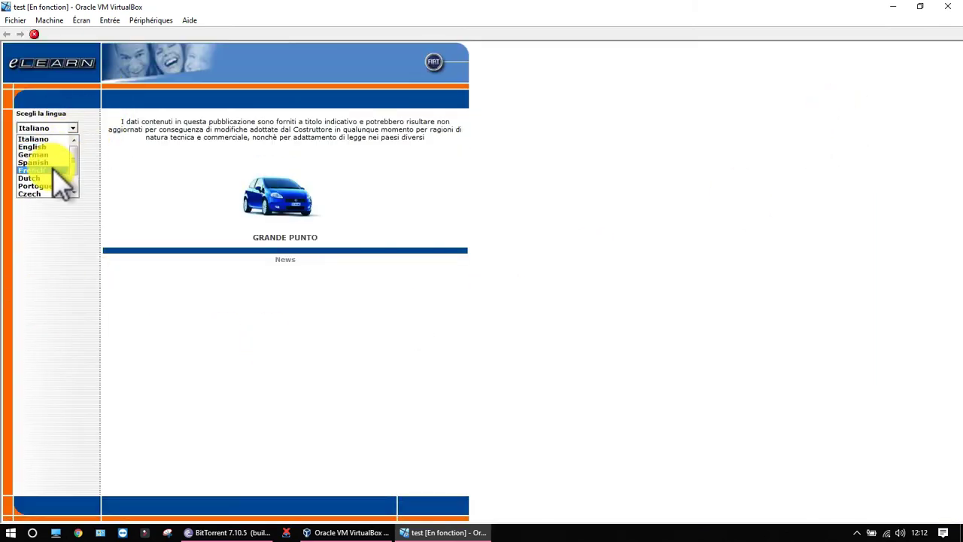
pyautogui.click(53, 168)
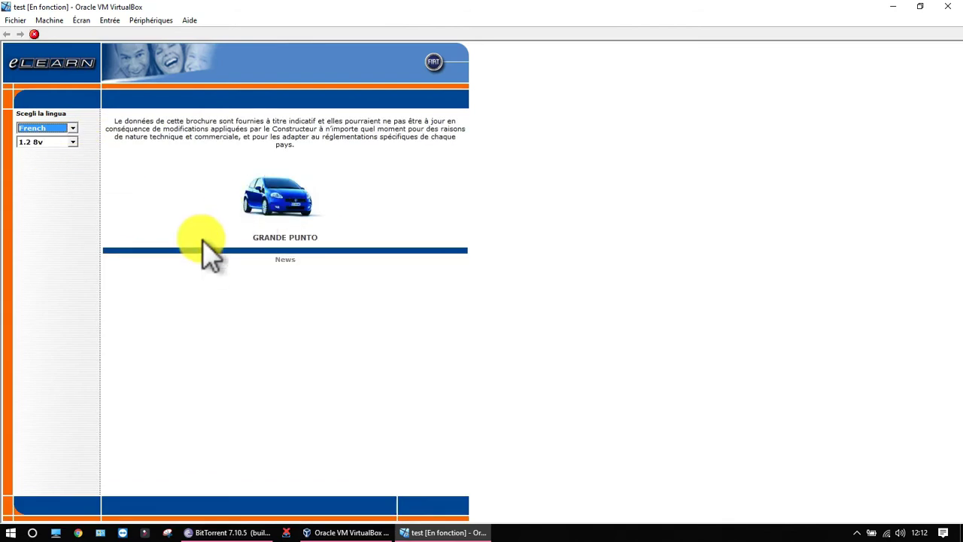
pyautogui.click(73, 142)
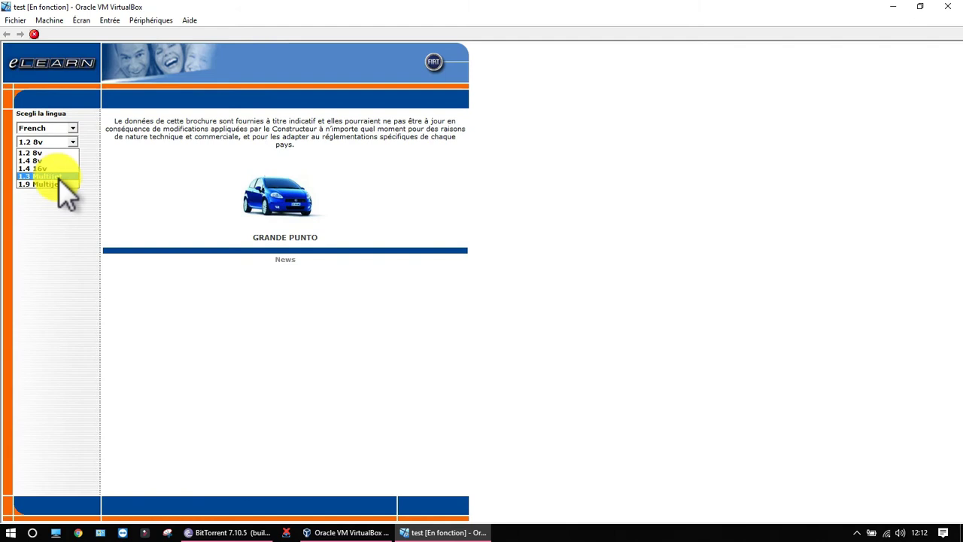
pyautogui.click(44, 167)
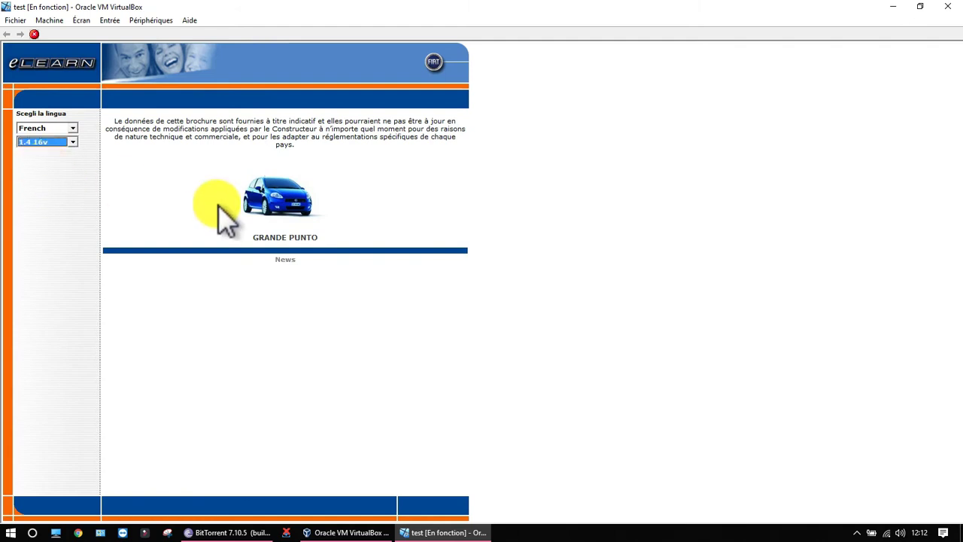
pyautogui.click(305, 240)
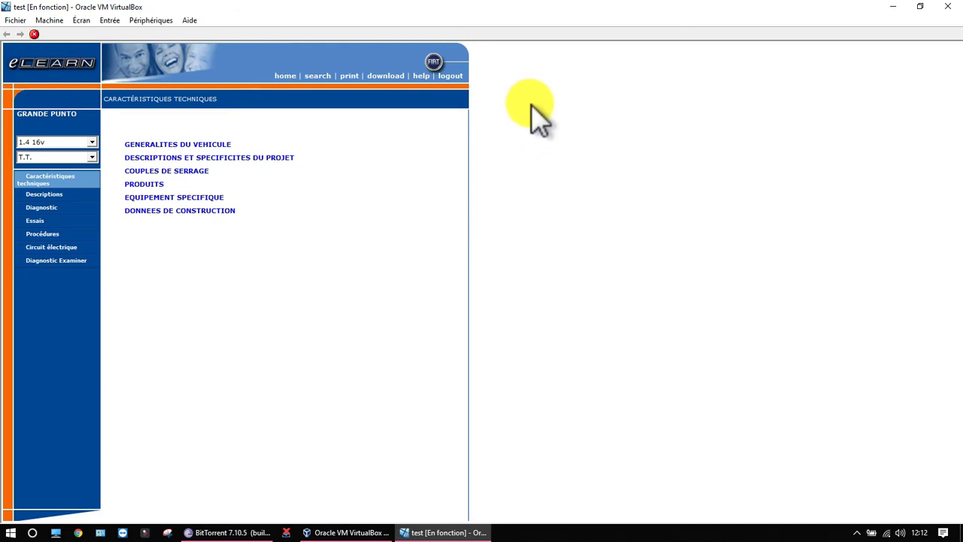
pyautogui.click(34, 35)
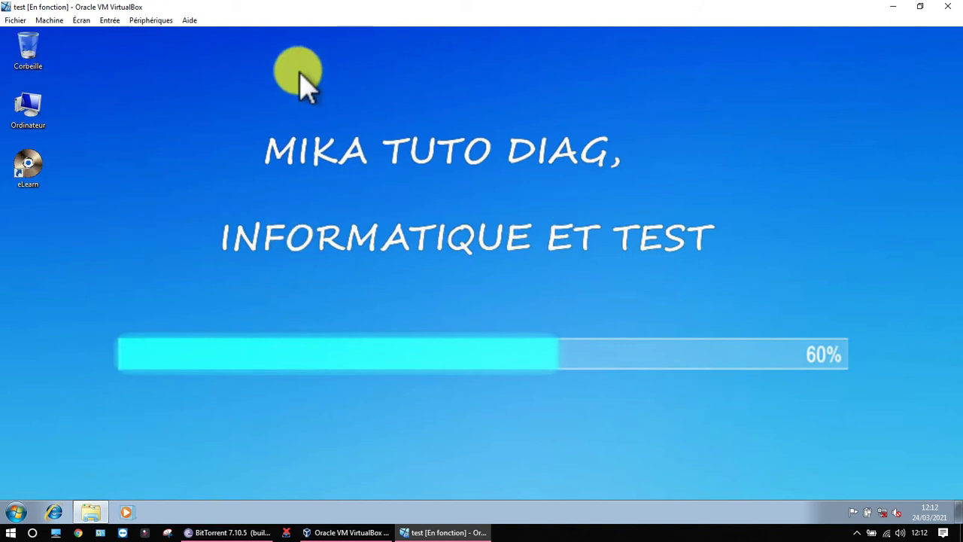
# Mount the DUCATO_CD3 disk image from the desktop in the virtual machine's optical drive.
pyautogui.click(152, 23)
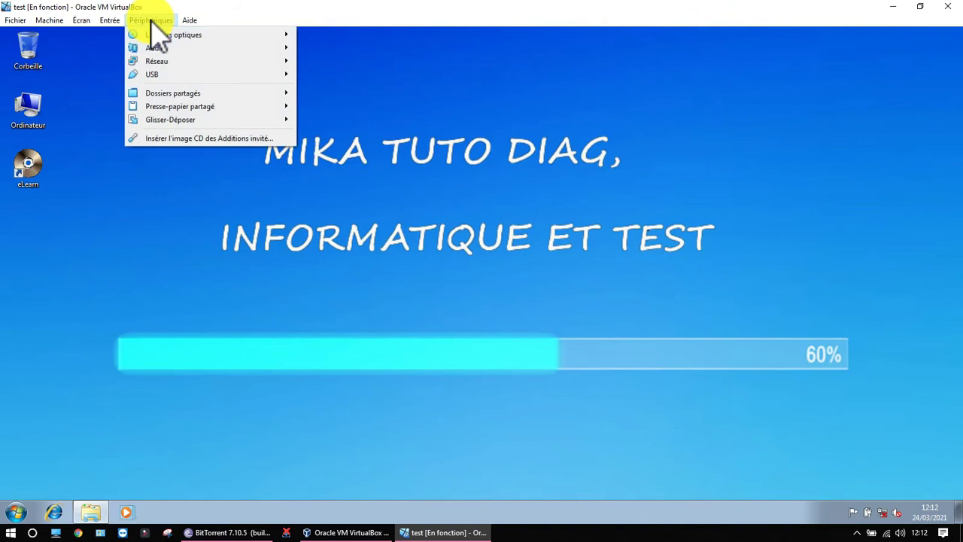
pyautogui.moveTo(155, 33)
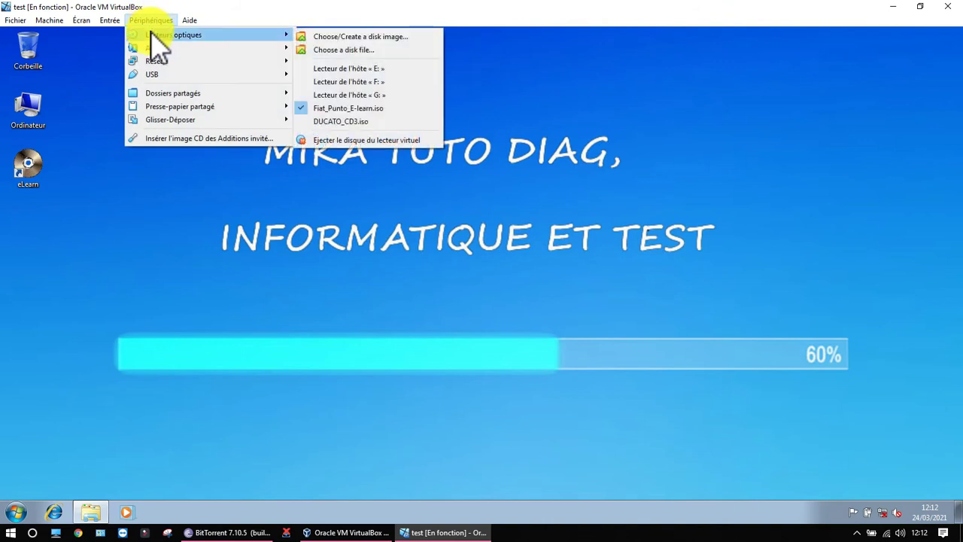
pyautogui.click(381, 50)
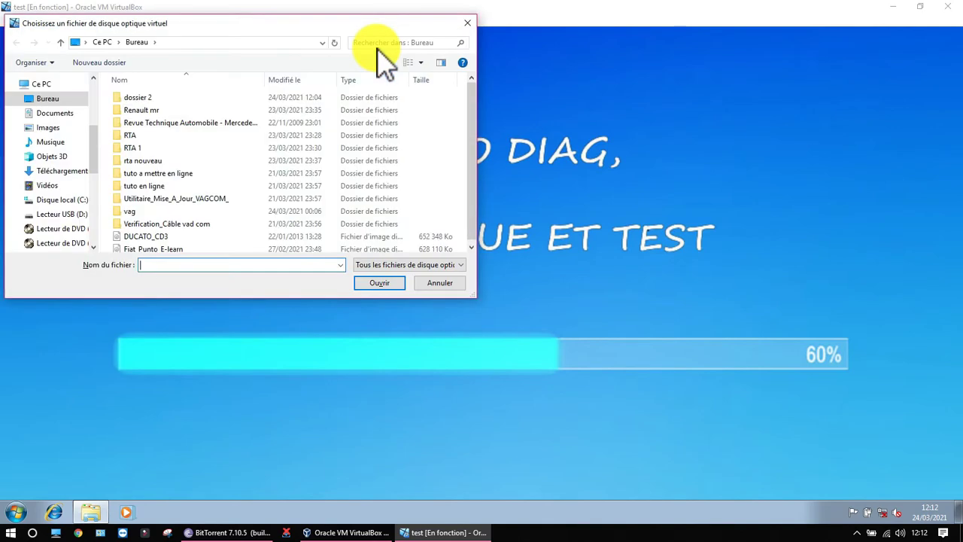
pyautogui.click(166, 237)
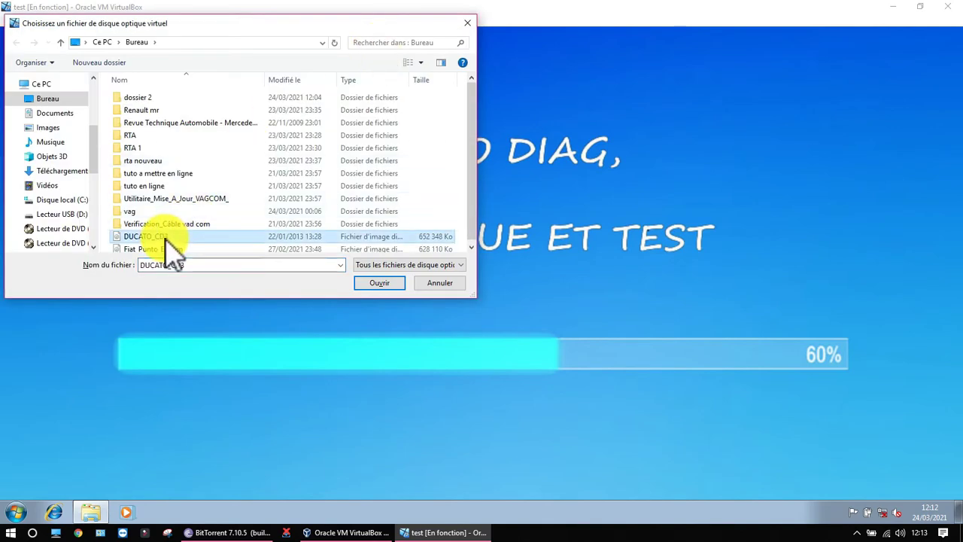
pyautogui.click(374, 285)
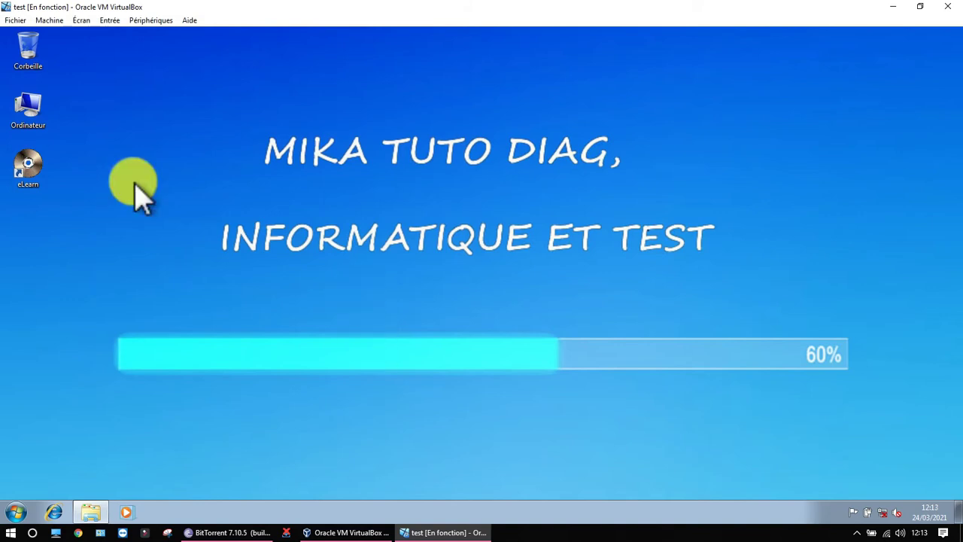
# Open the contents of the DUCATO_CD3 CD drive and run setup as administrator, allowing it to make changes.
pyautogui.doubleClick(43, 121)
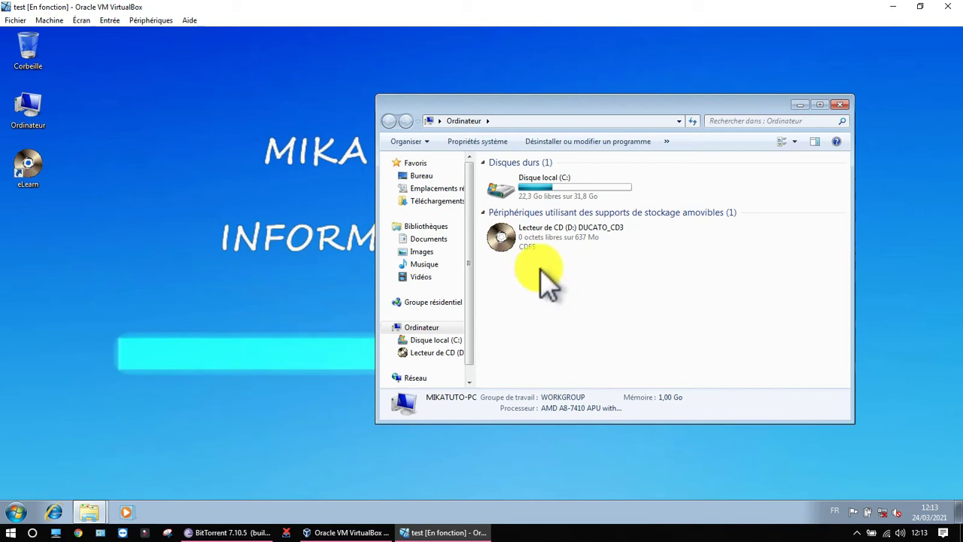
pyautogui.rightClick(557, 242)
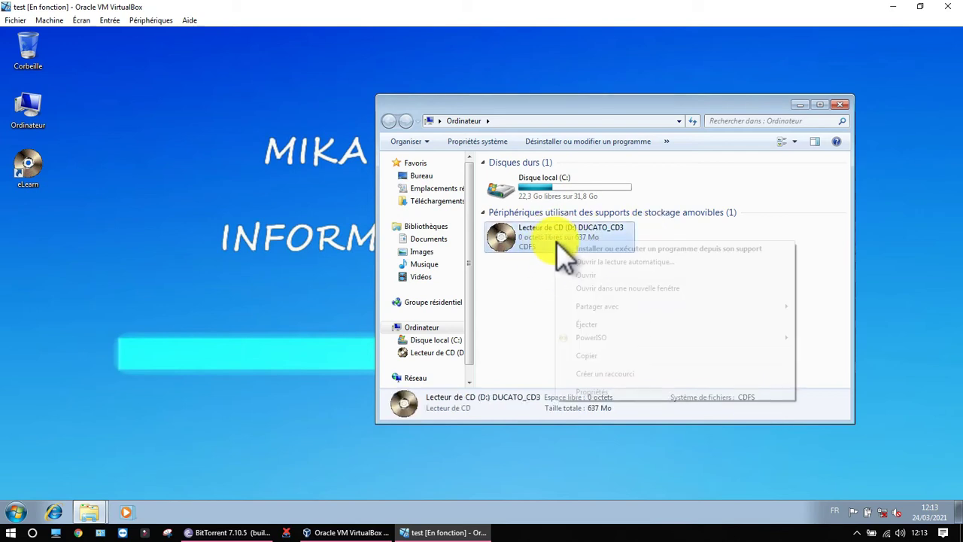
pyautogui.click(596, 276)
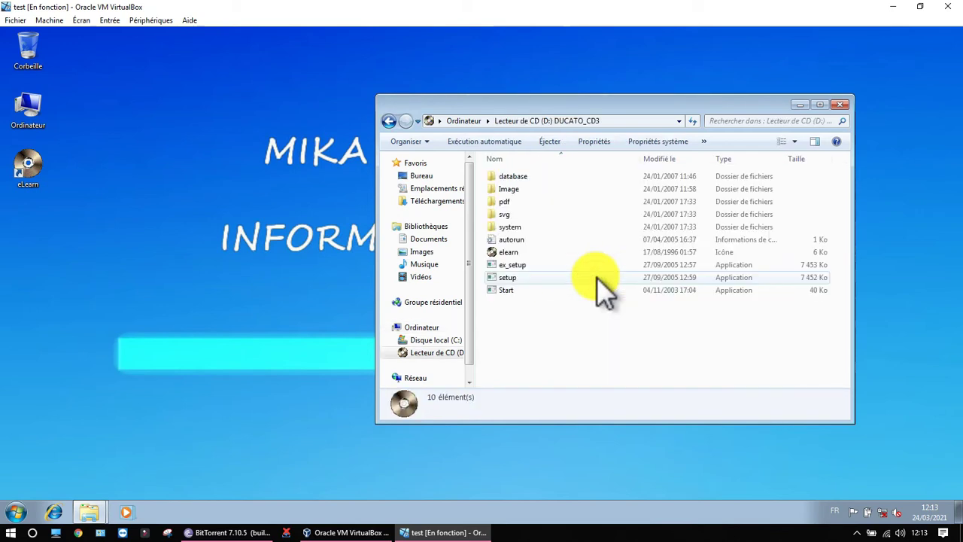
pyautogui.click(511, 278)
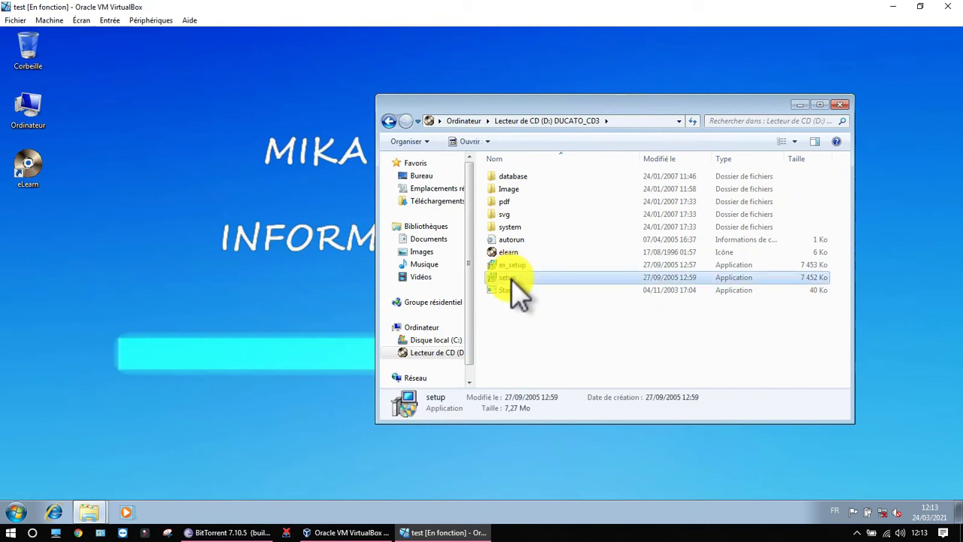
pyautogui.rightClick(511, 278)
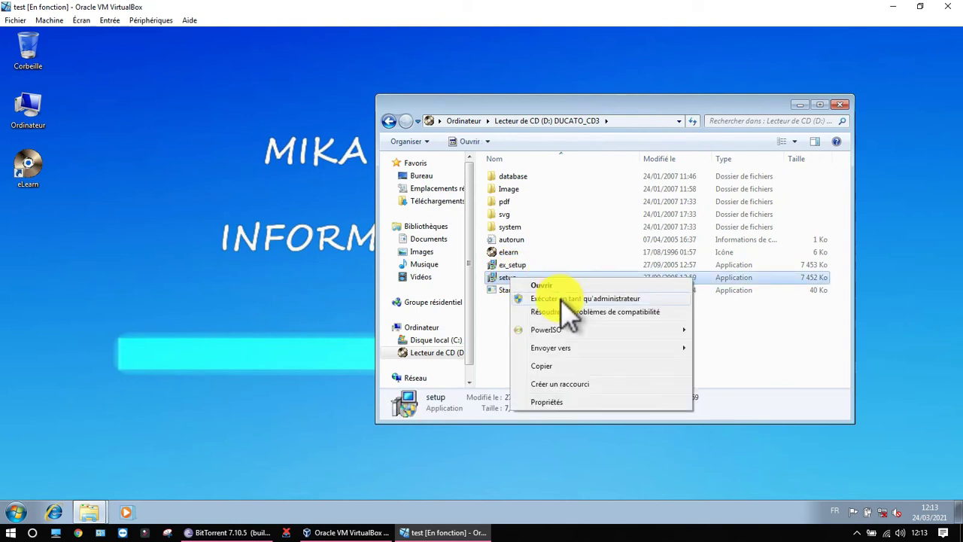
pyautogui.click(561, 300)
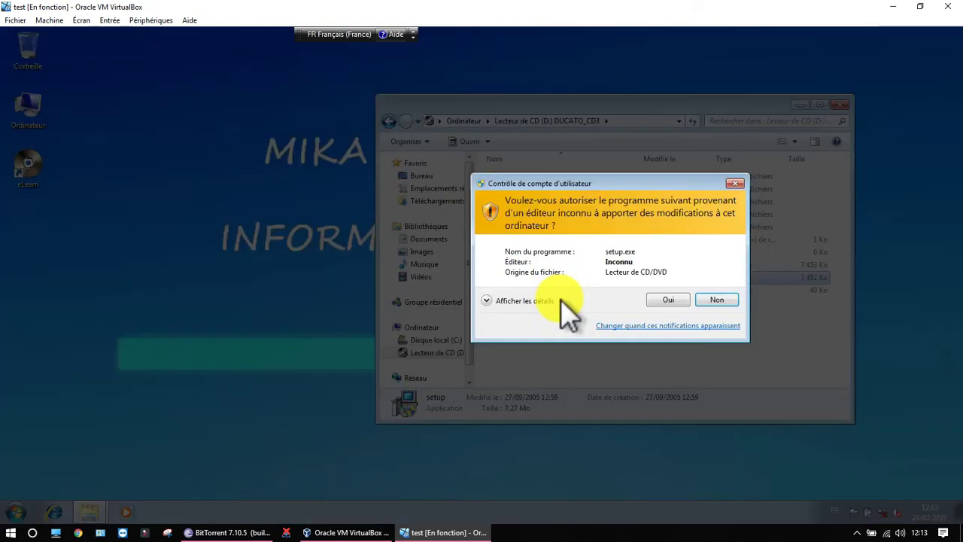
pyautogui.click(669, 301)
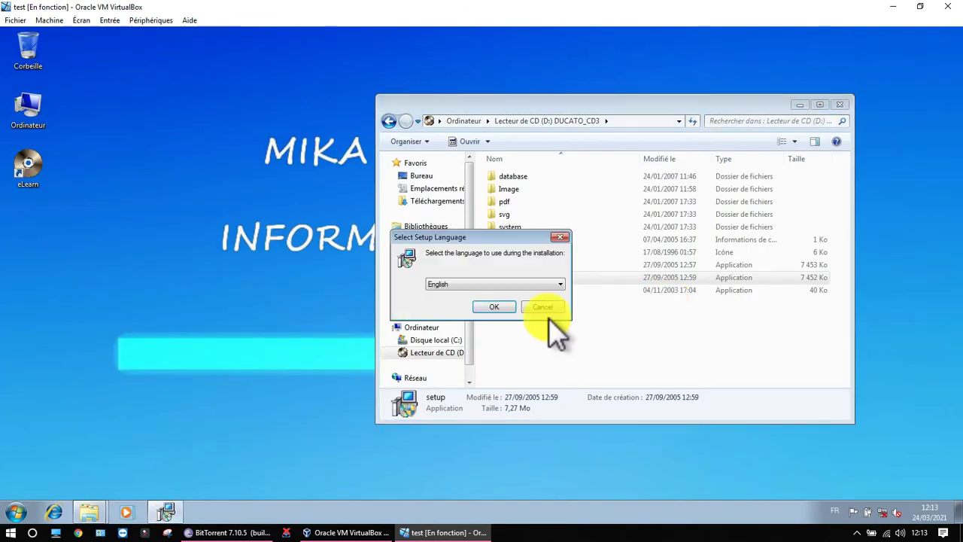
# Install eLearn CDROM in English with a desktop icon, finish by launching eLearn, and close the CD drive window.
pyautogui.click(495, 309)
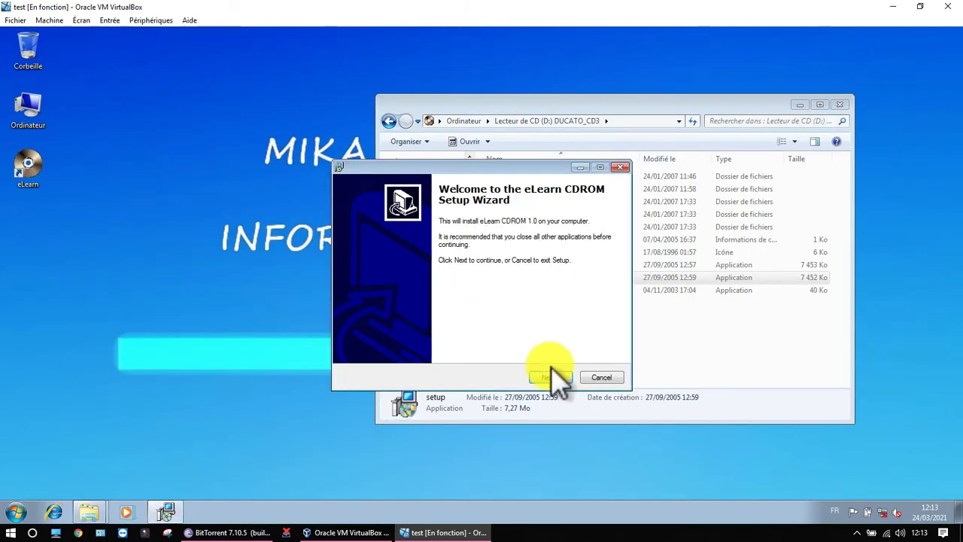
pyautogui.click(551, 378)
pyautogui.click(551, 378)
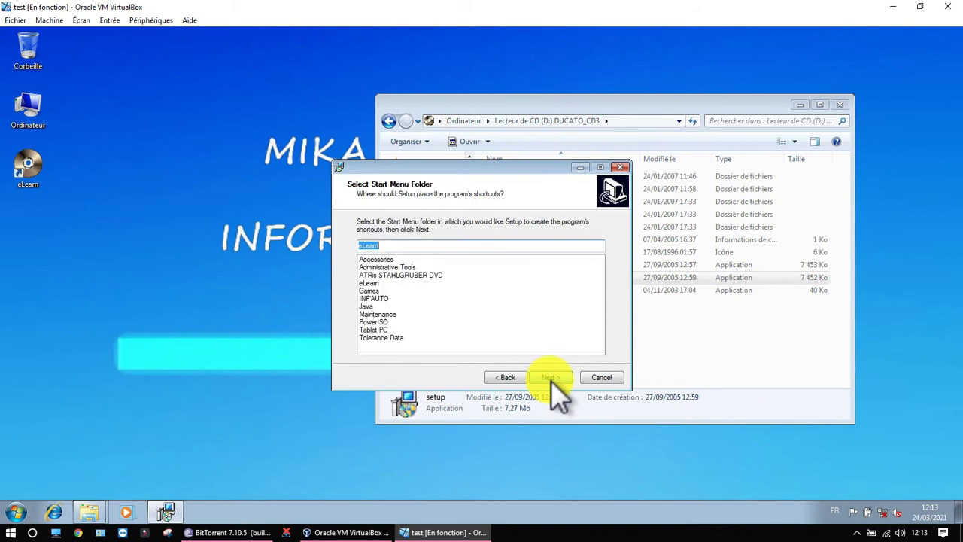
pyautogui.click(551, 378)
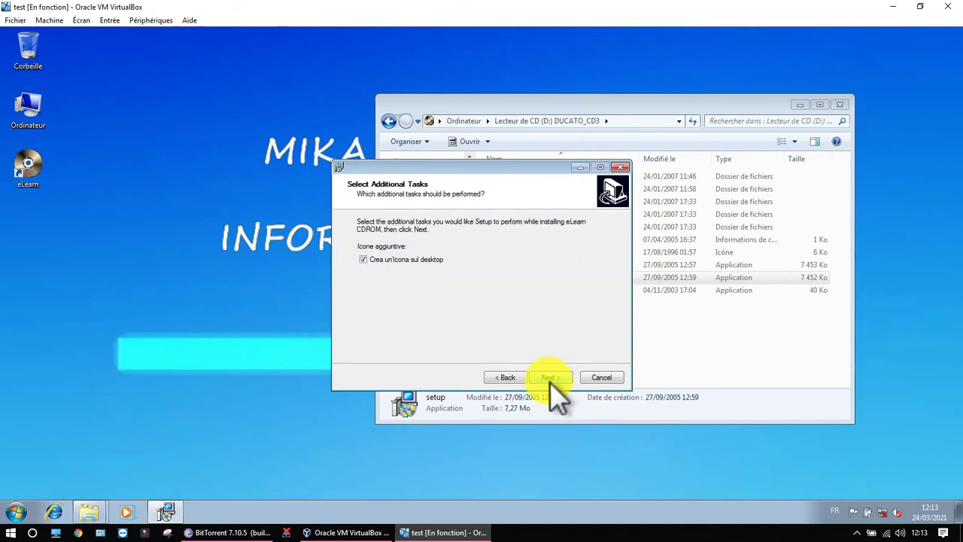
pyautogui.click(551, 377)
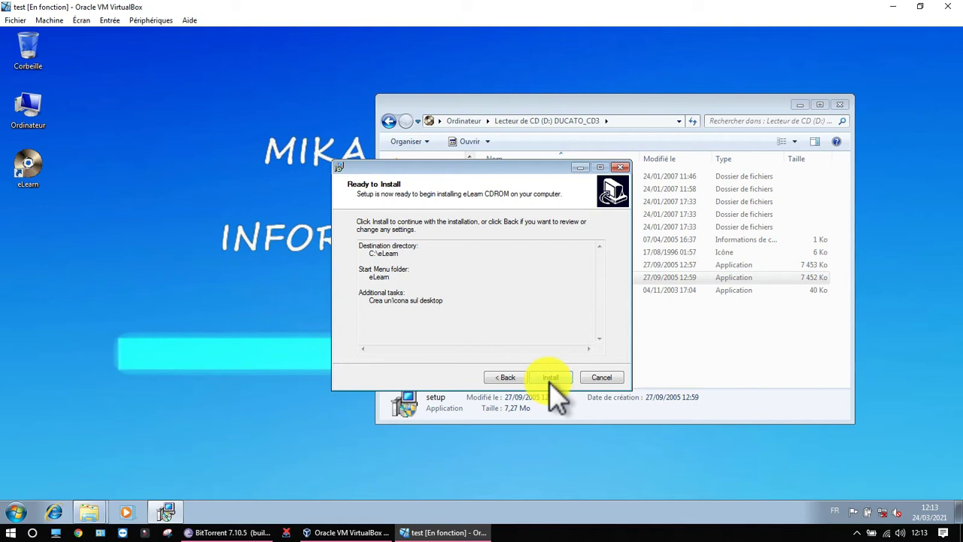
pyautogui.click(550, 378)
pyautogui.click(39, 167)
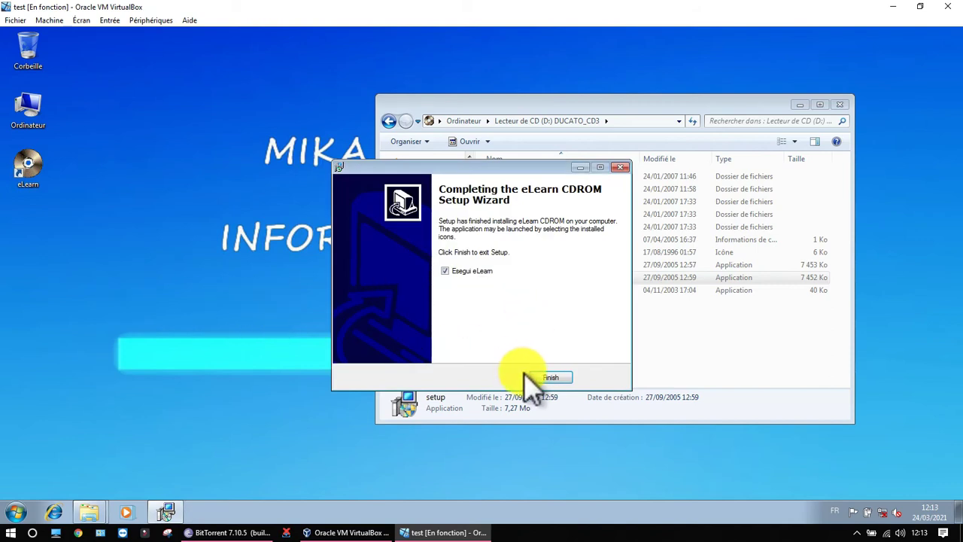
pyautogui.click(554, 377)
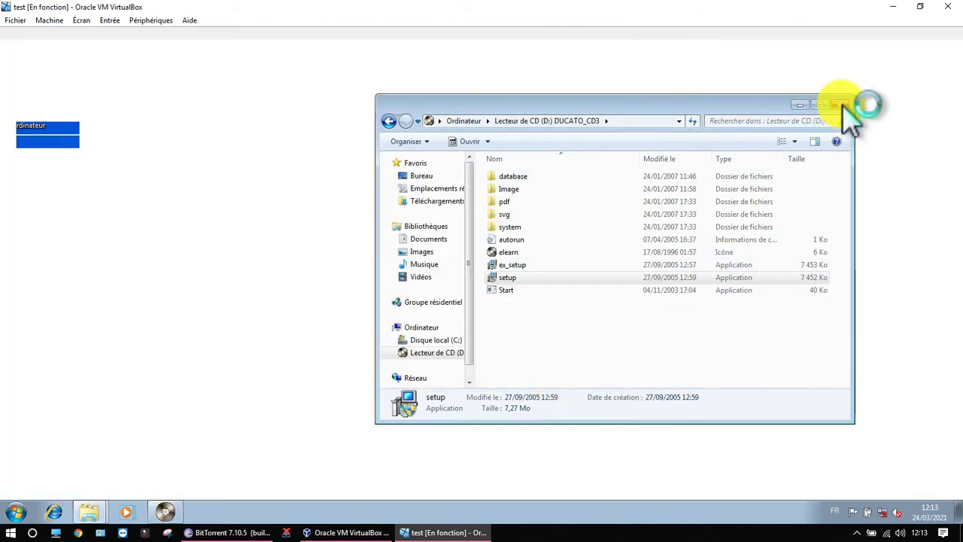
pyautogui.click(841, 105)
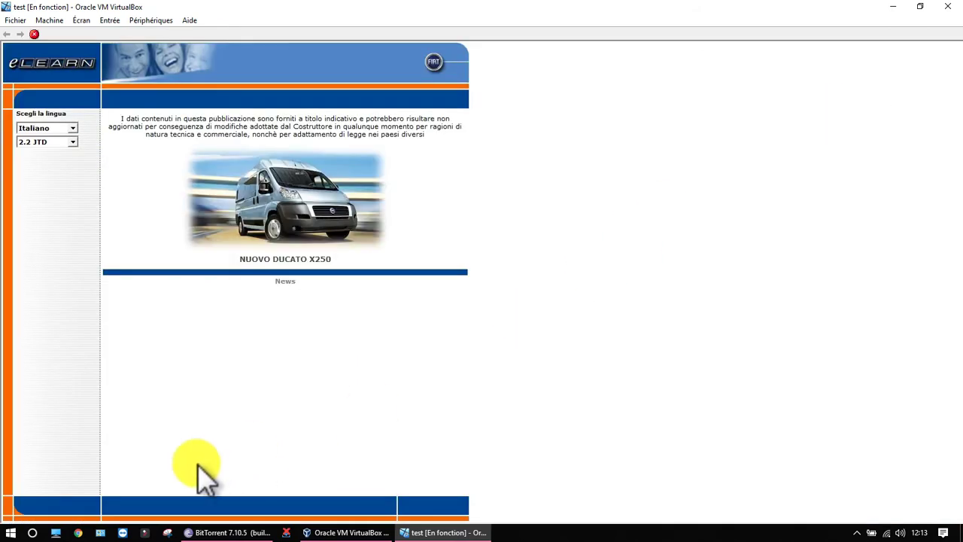
# Set the eLearn language to French and the engine to 2.3 JTD, and open the Nuovo Ducato X250 documentation.
pyautogui.click(73, 129)
pyautogui.click(44, 170)
pyautogui.click(76, 144)
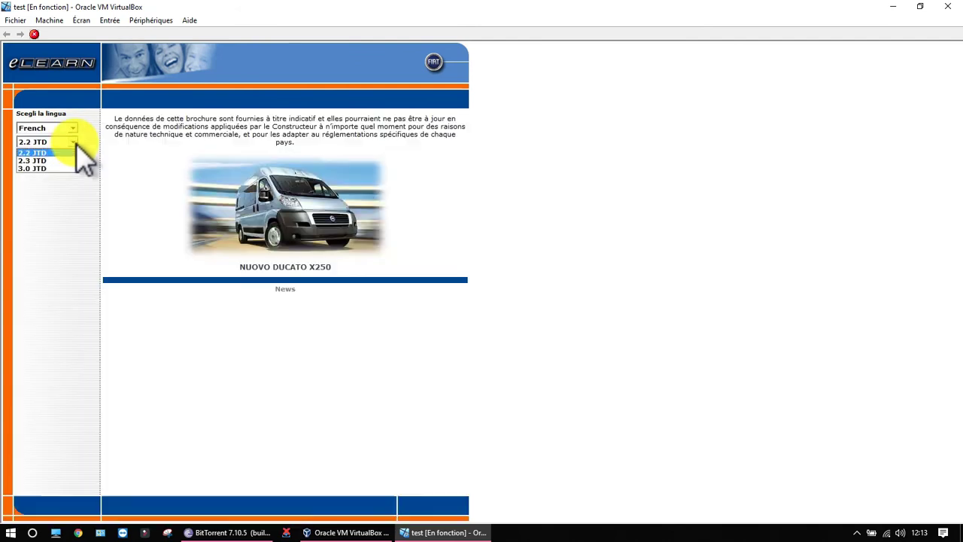
pyautogui.click(46, 160)
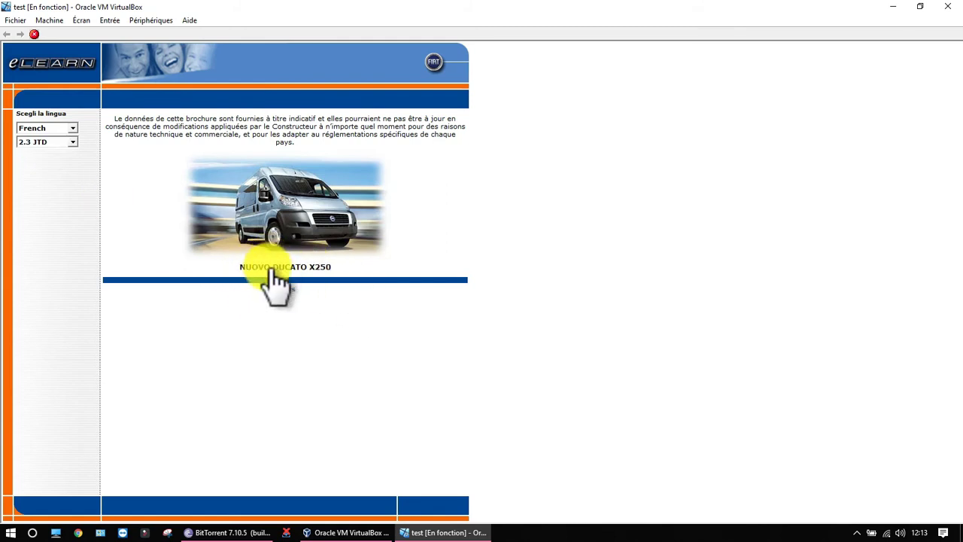
pyautogui.click(277, 284)
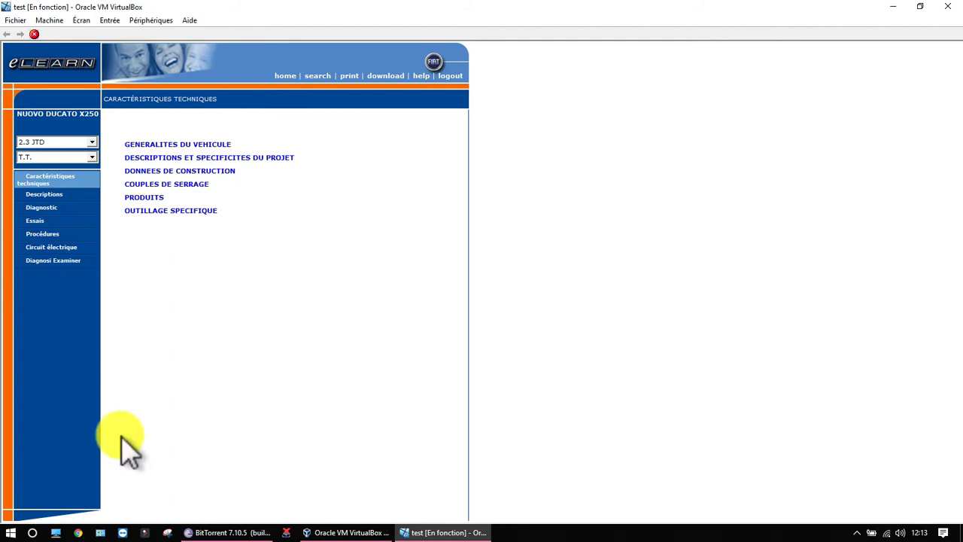
# Examine the vehicle identification plate page under Generalites du vehicule, Plaquettes signaletiques, and exit eLearn after viewing it.
pyautogui.click(174, 147)
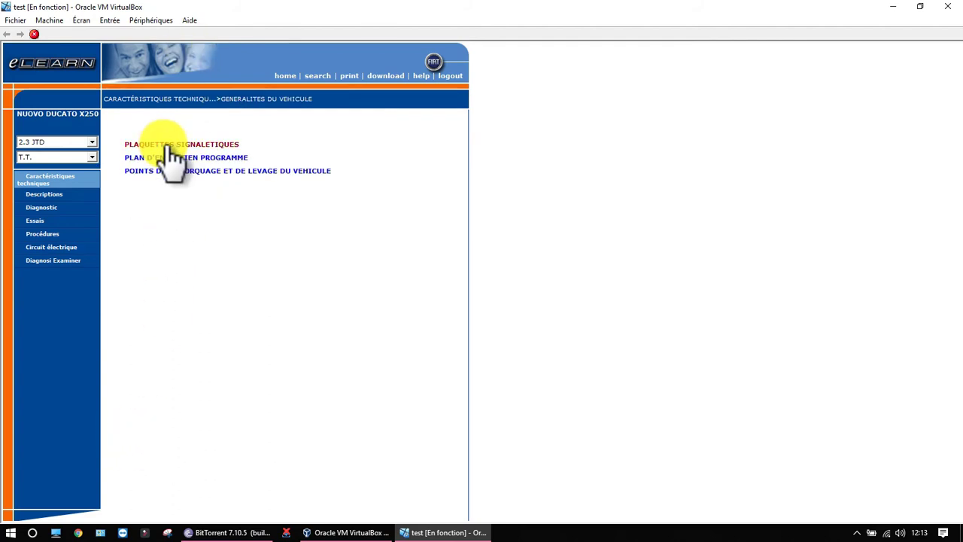
pyautogui.click(172, 145)
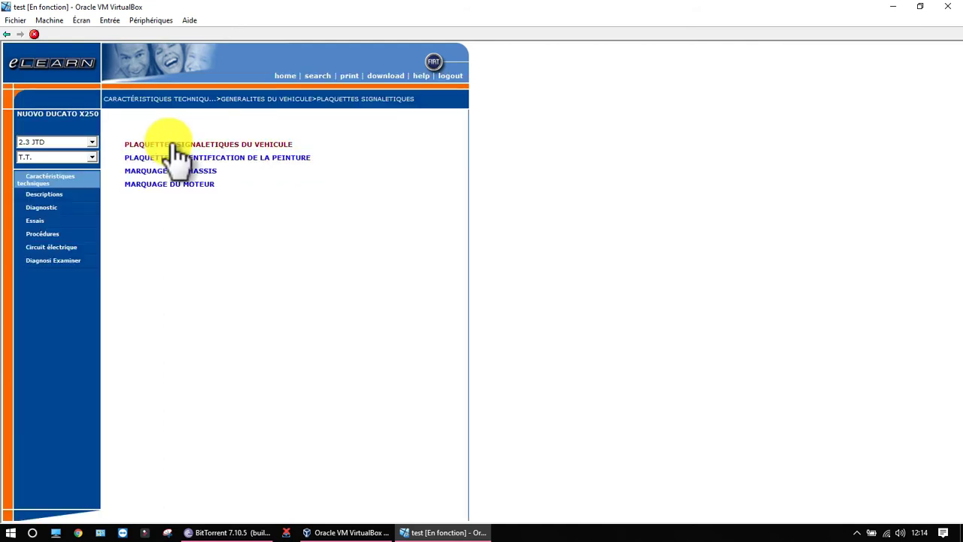
pyautogui.click(175, 145)
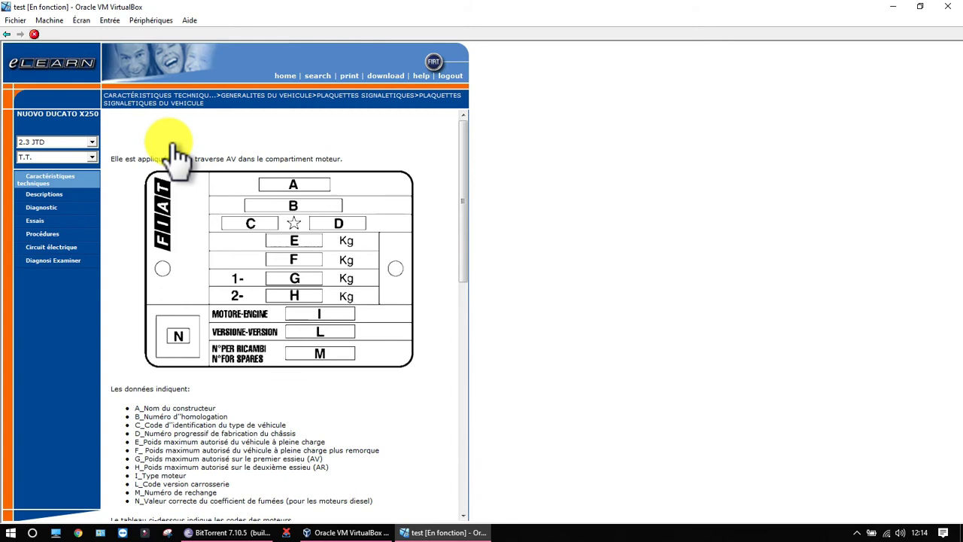
pyautogui.scroll(-10, 166, 146)
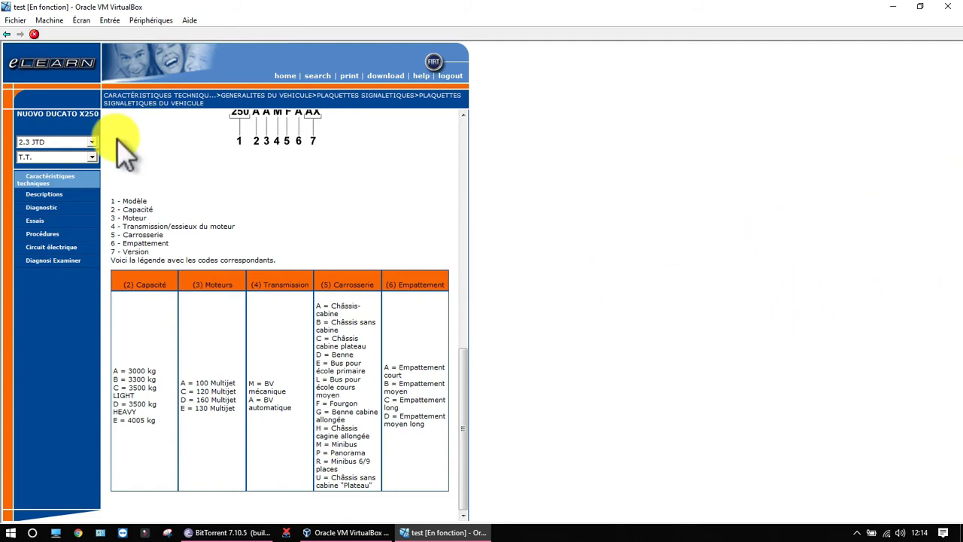
pyautogui.click(7, 34)
pyautogui.click(7, 34)
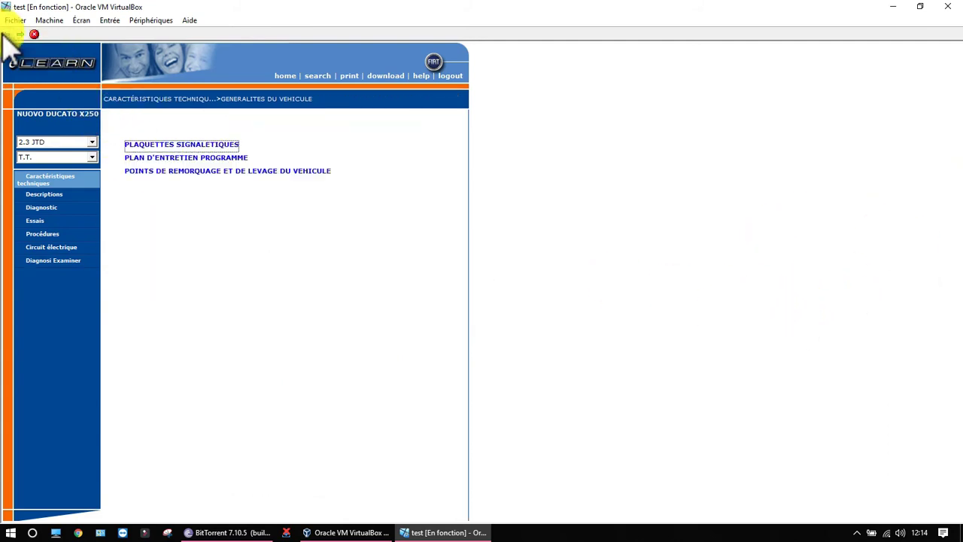
pyautogui.click(33, 34)
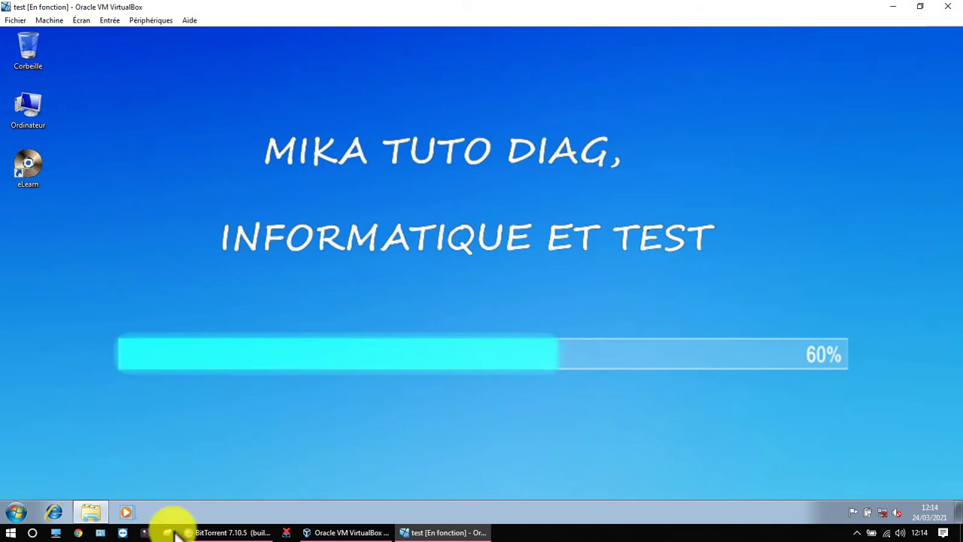
# Shut down Windows 7 in the virtual machine and minimize the VirtualBox window to reach the host desktop.
pyautogui.click(18, 514)
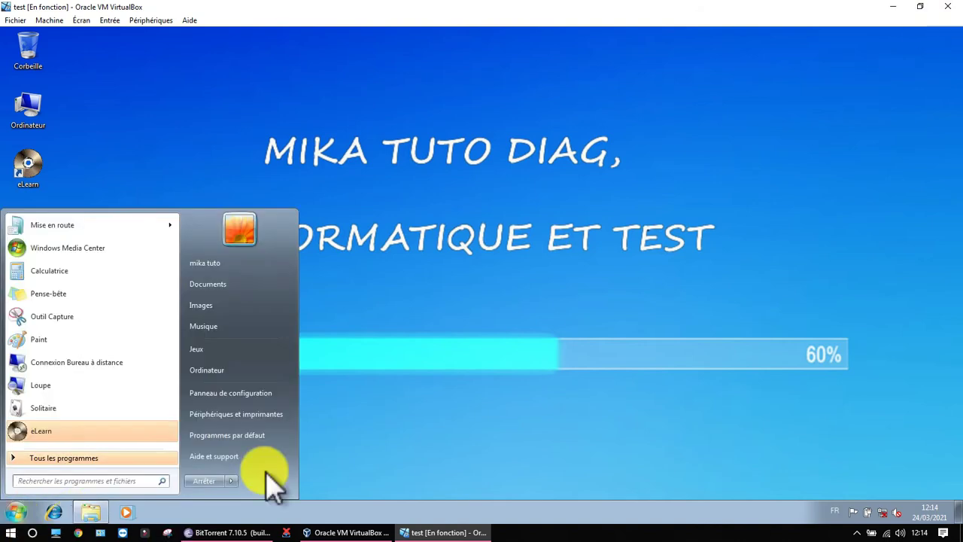
pyautogui.click(201, 480)
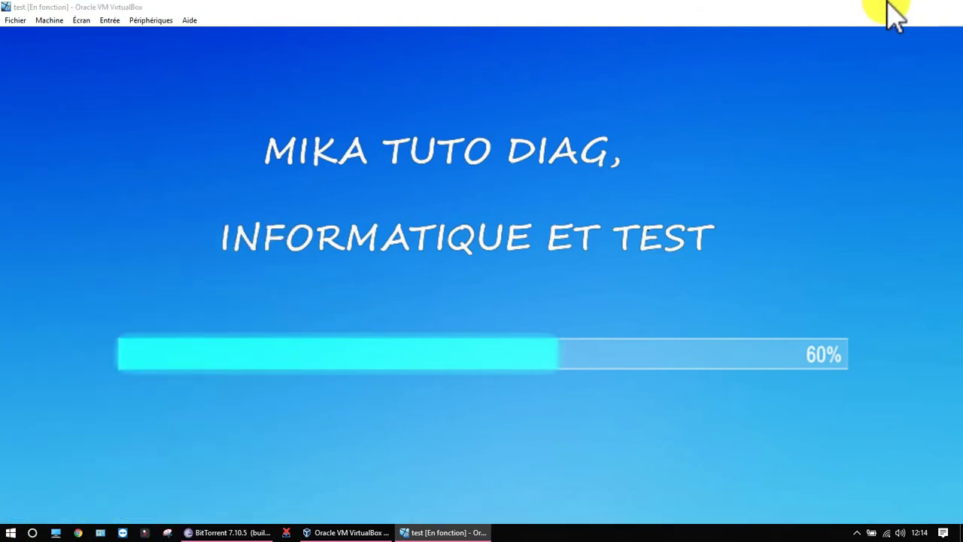
pyautogui.click(891, 8)
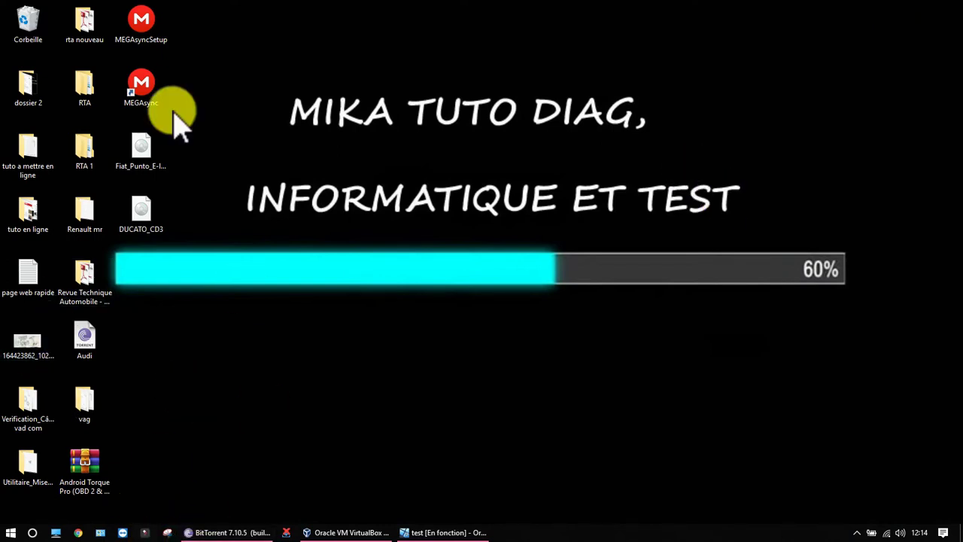
# Mount the DUCATO_CD3 disk image on the host desktop and run its setup as administrator.
pyautogui.rightClick(151, 218)
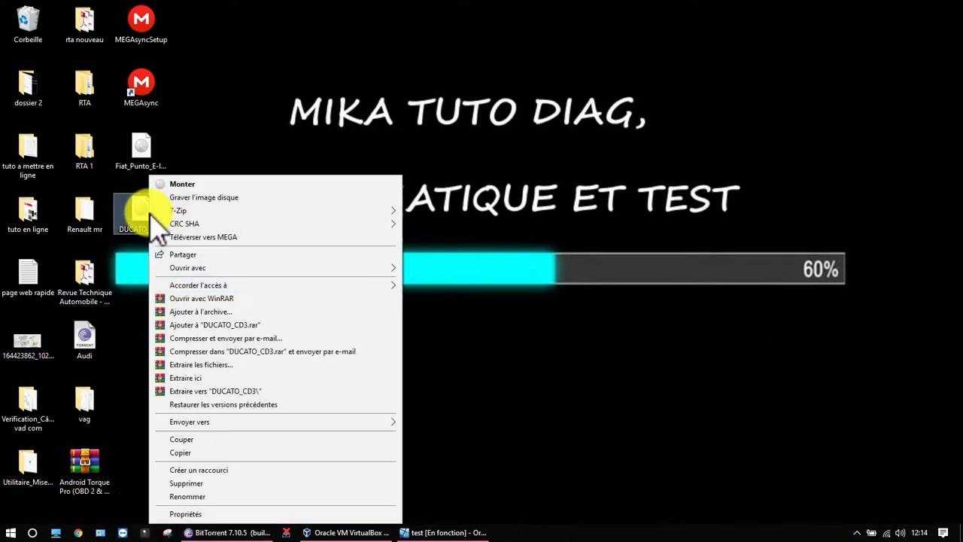
pyautogui.click(212, 184)
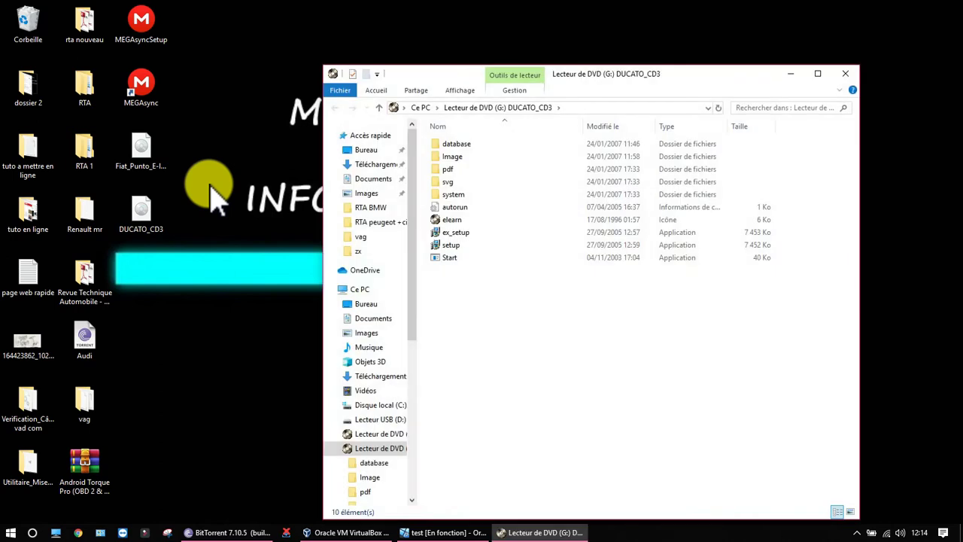
pyautogui.rightClick(467, 245)
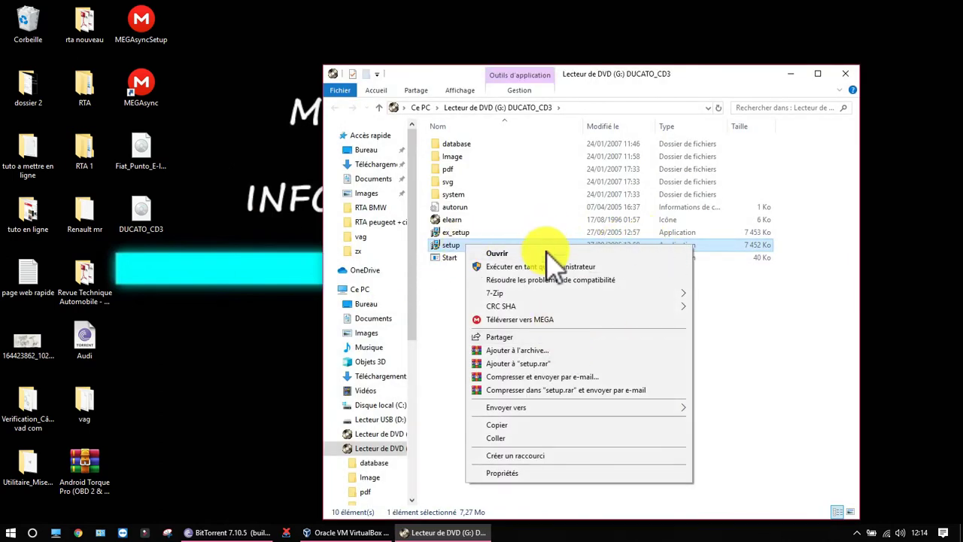
pyautogui.click(545, 268)
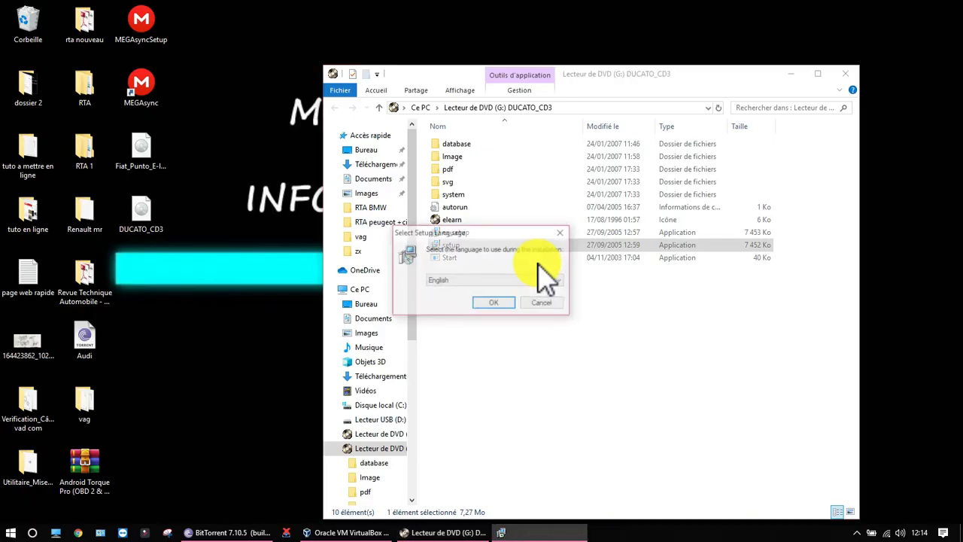
# Install eLearn CDROM in English to the default eLearn folder with a desktop icon, attempt to launch it on finishing, and dismiss the error.
pyautogui.click(502, 306)
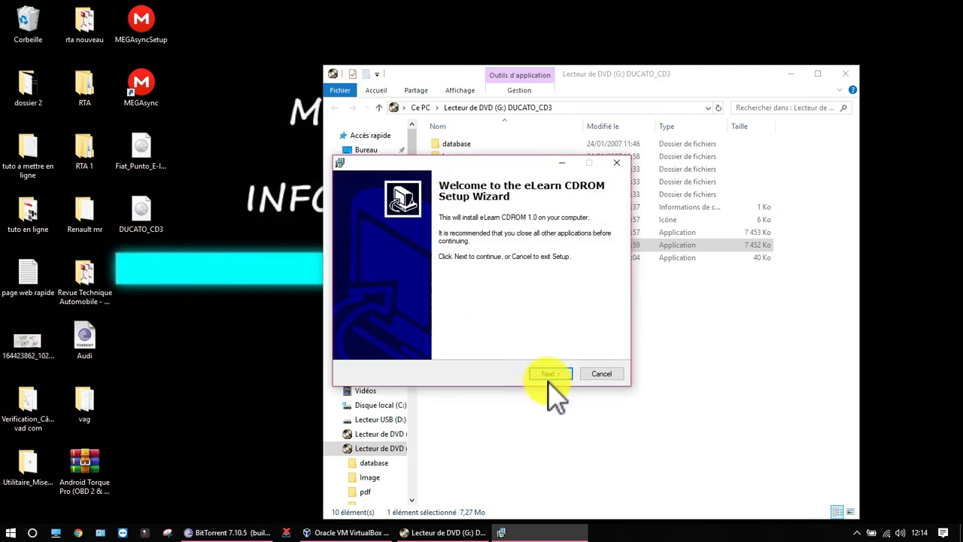
pyautogui.click(551, 374)
pyautogui.click(555, 374)
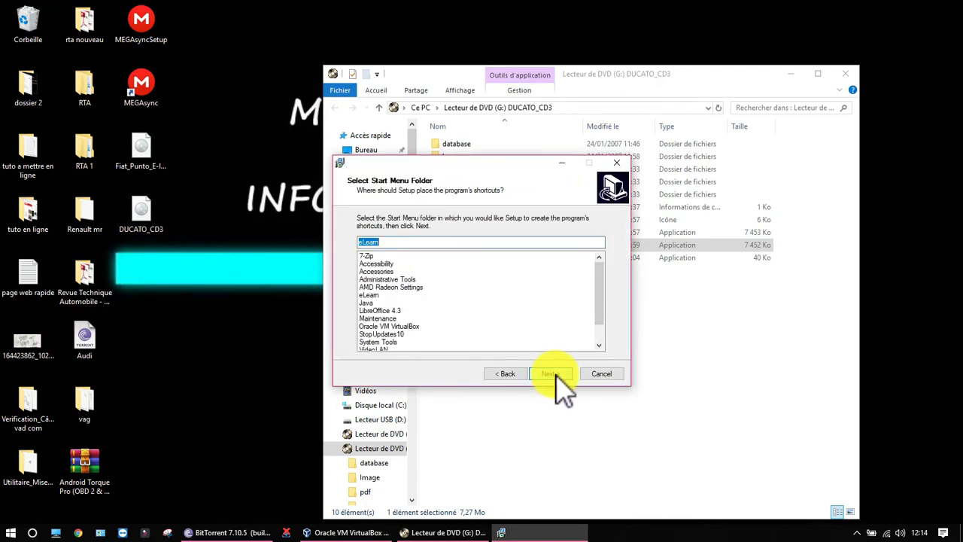
pyautogui.click(553, 375)
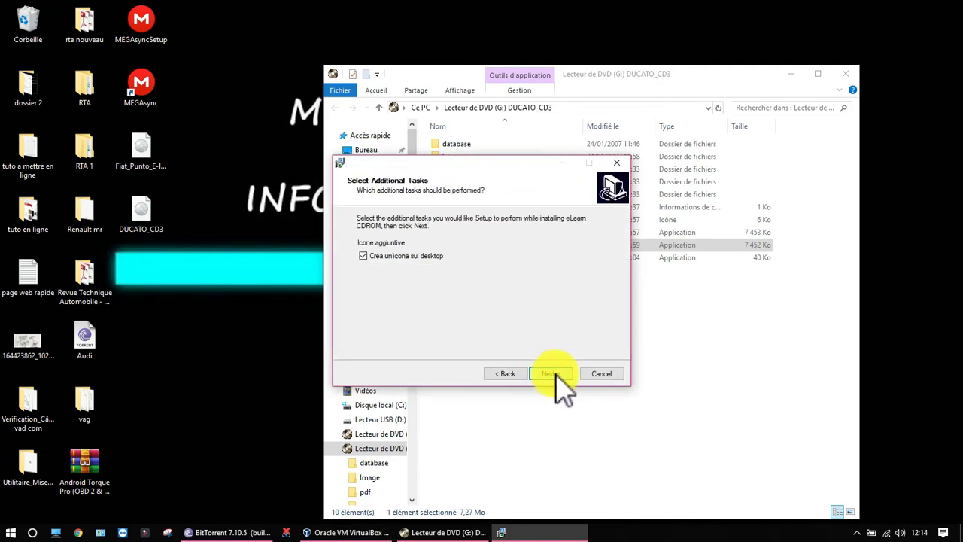
pyautogui.click(553, 374)
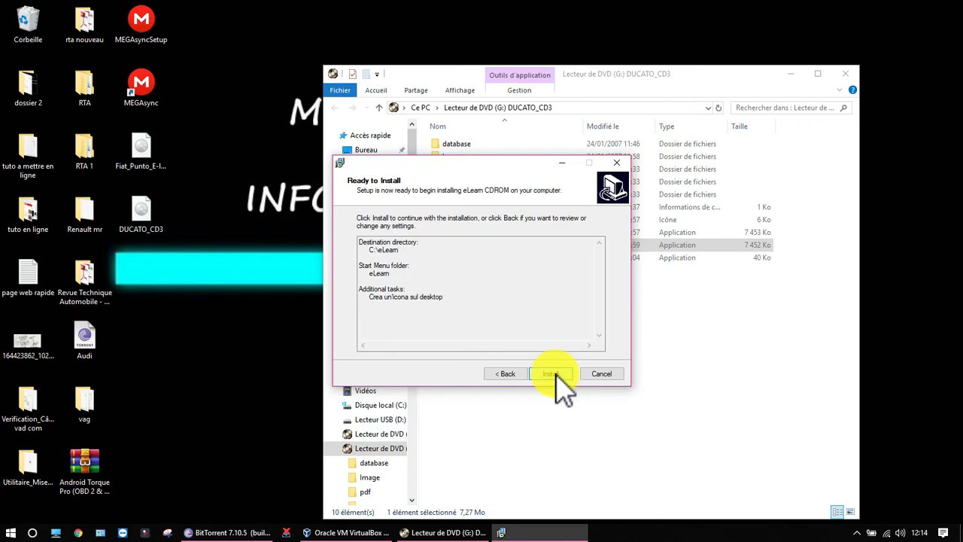
pyautogui.click(554, 376)
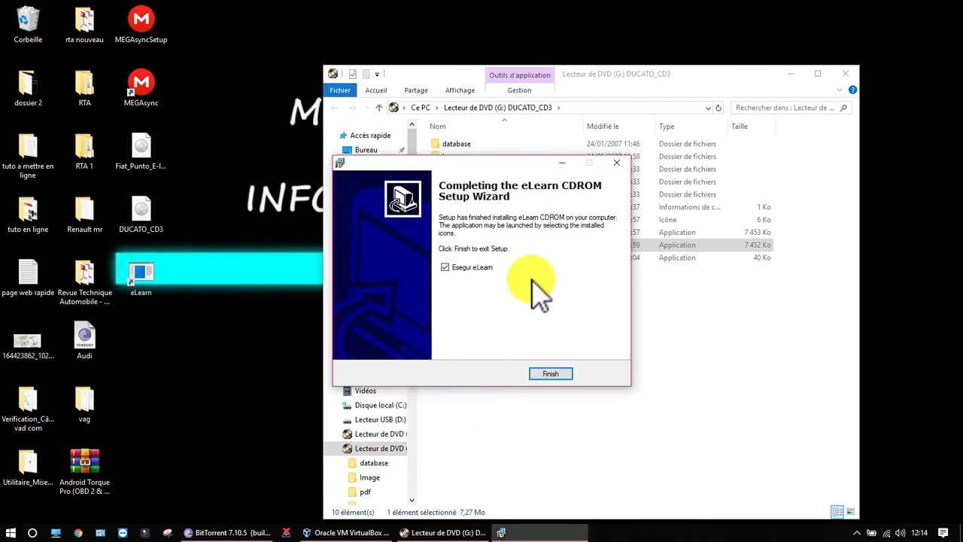
pyautogui.click(561, 377)
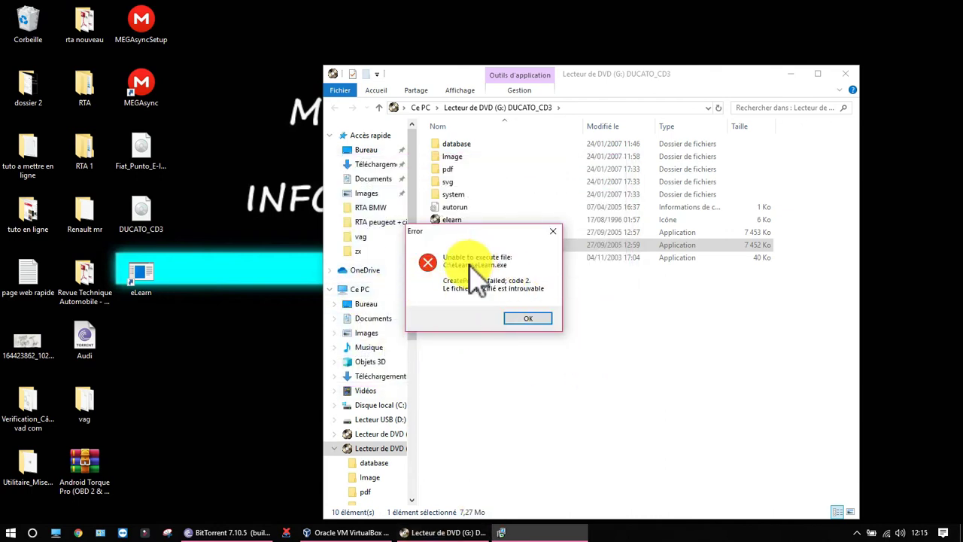
pyautogui.click(526, 320)
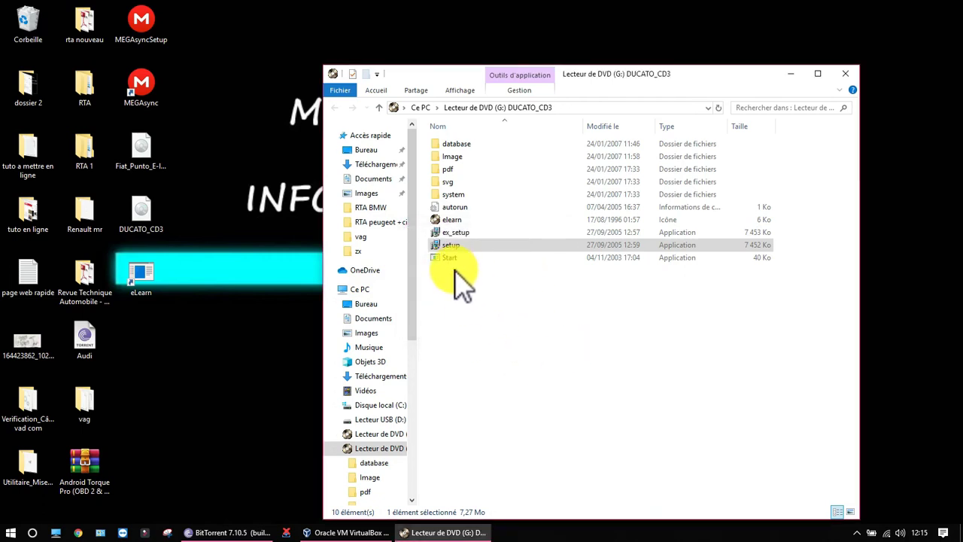
# Copy all files and folders from the DUCATO_CD3 disc into C:\eLearn, and move the eLearn desktop shortcut to the recycle bin.
pyautogui.hotkey('ctrl', 'a')
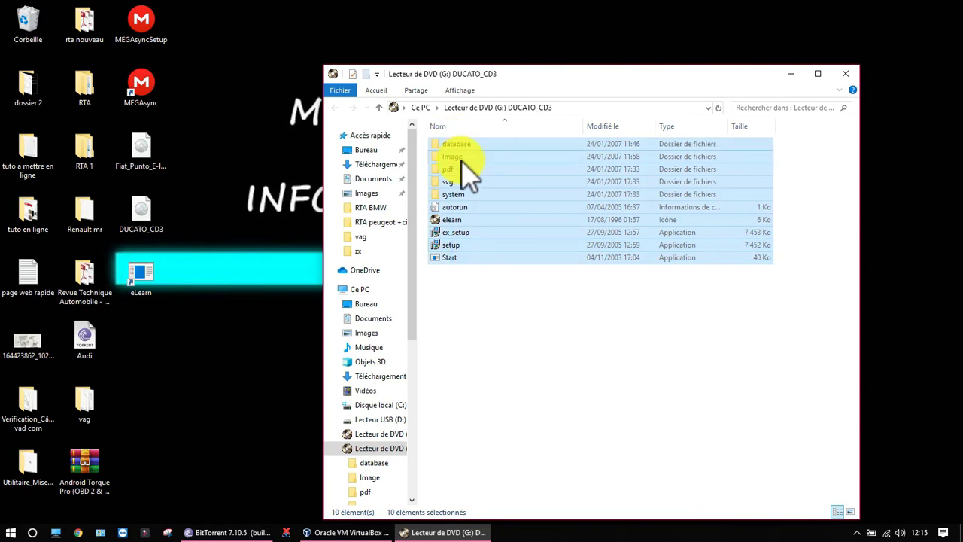
pyautogui.rightClick(466, 173)
pyautogui.click(497, 354)
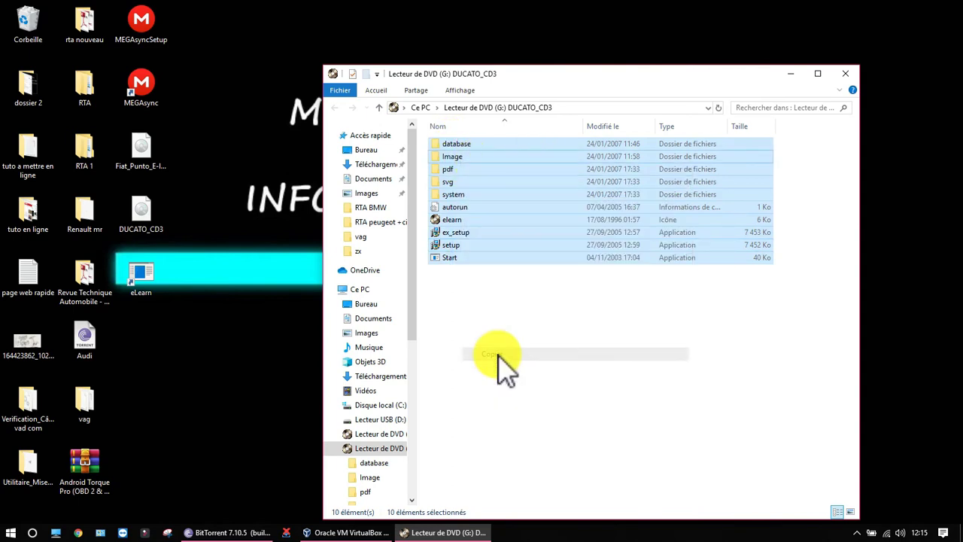
pyautogui.click(57, 533)
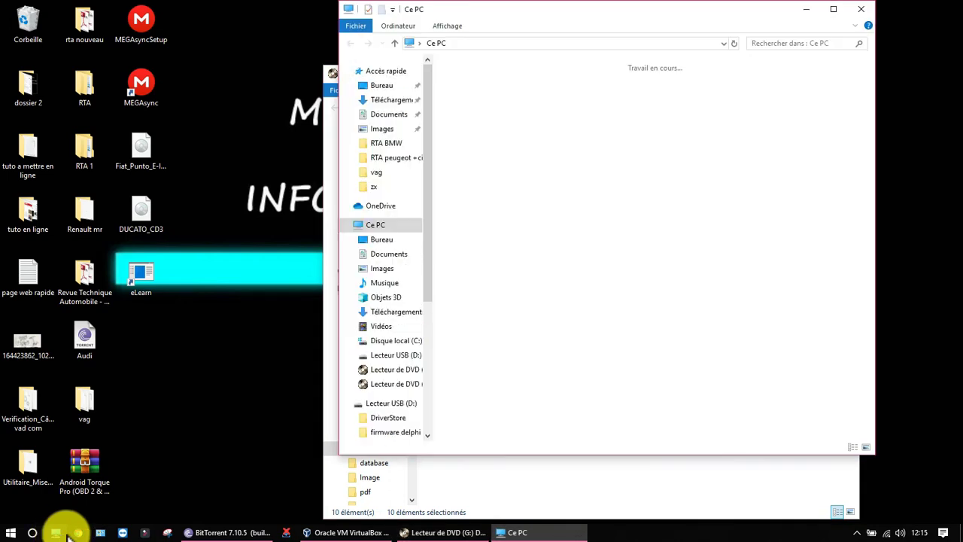
pyautogui.click(527, 255)
pyautogui.doubleClick(527, 255)
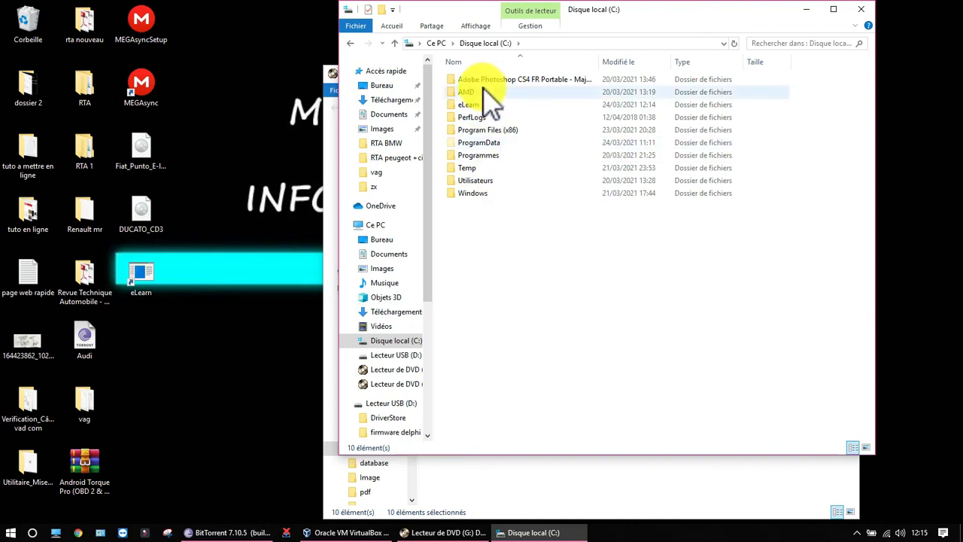
pyautogui.doubleClick(468, 105)
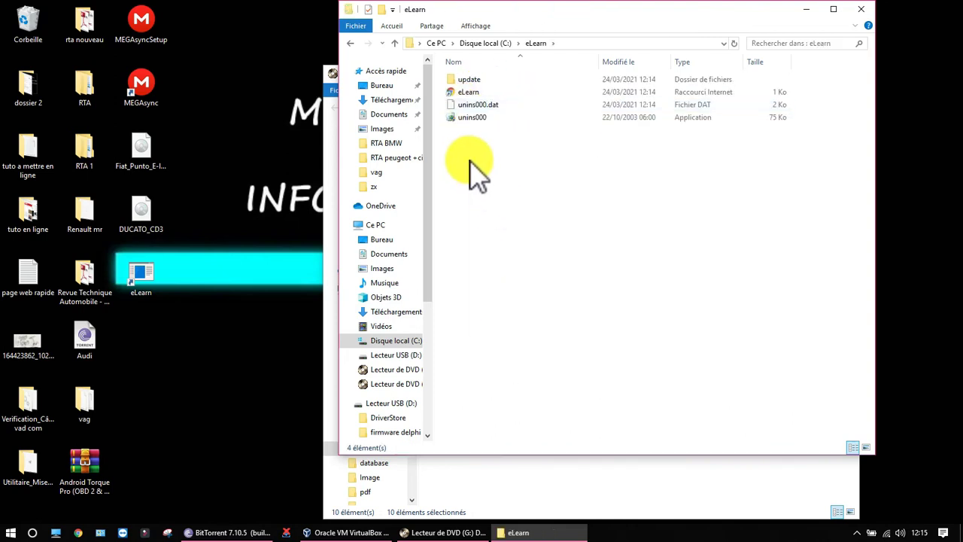
pyautogui.rightClick(470, 170)
pyautogui.click(510, 264)
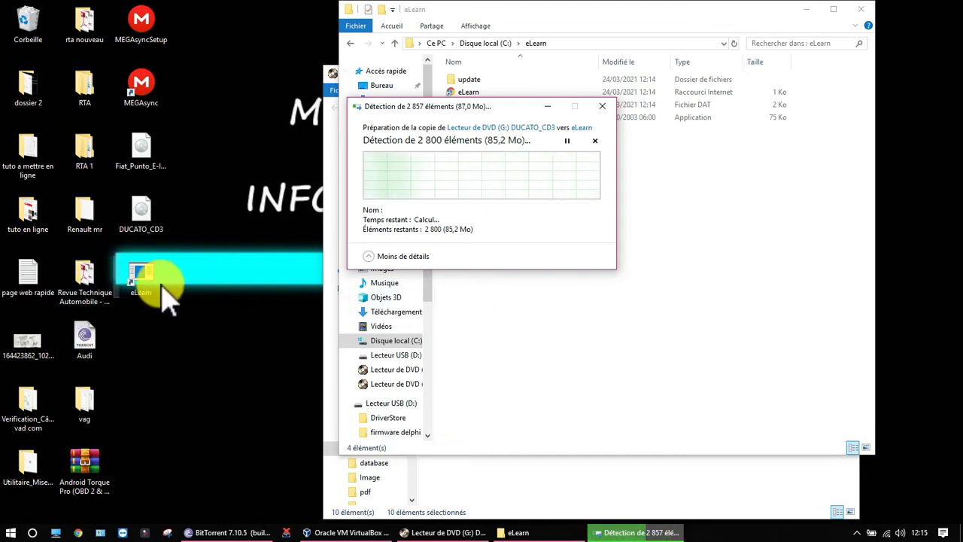
pyautogui.moveTo(151, 275); pyautogui.dragTo(47, 33)
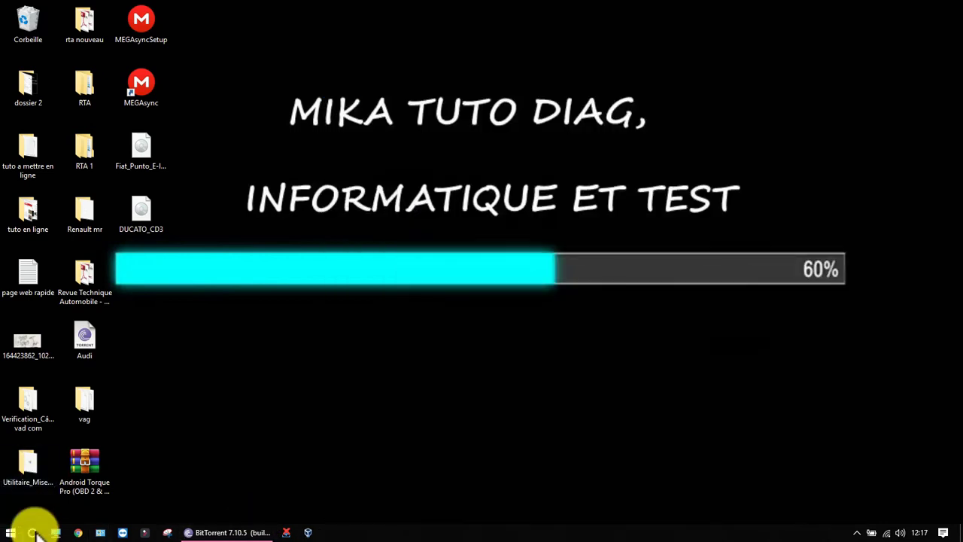
# Open the eLearn folder on the local disk (C:) and run its setup application as administrator.
pyautogui.click(55, 533)
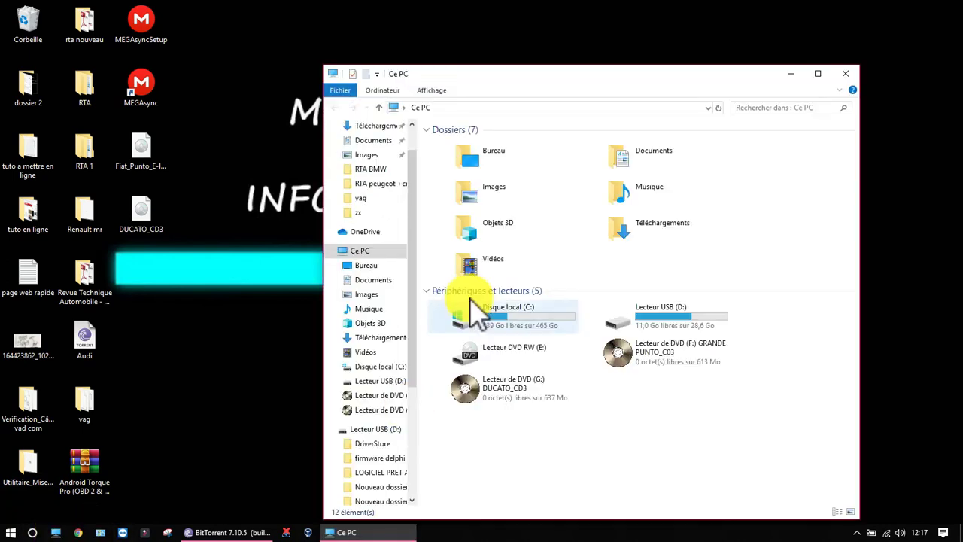
pyautogui.click(560, 330)
pyautogui.doubleClick(555, 319)
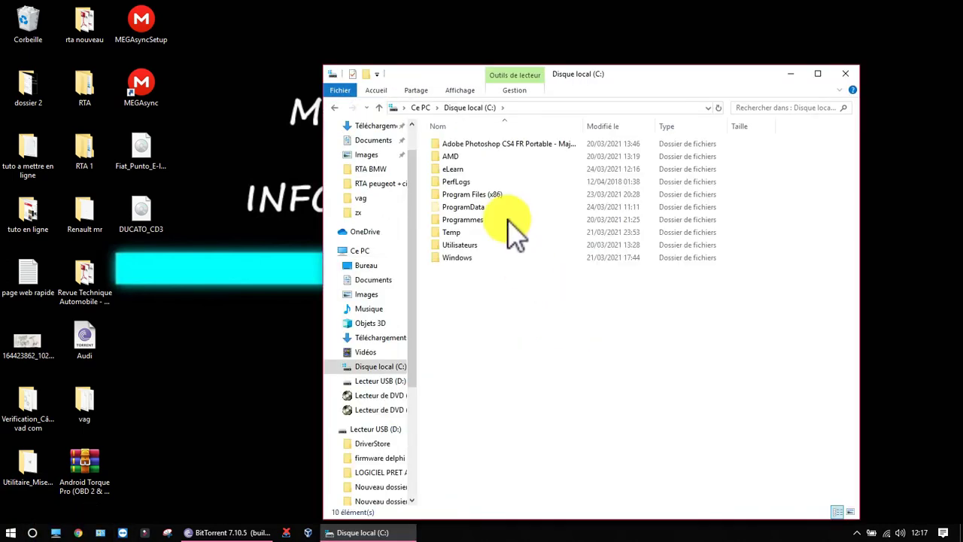
pyautogui.click(464, 170)
pyautogui.doubleClick(462, 171)
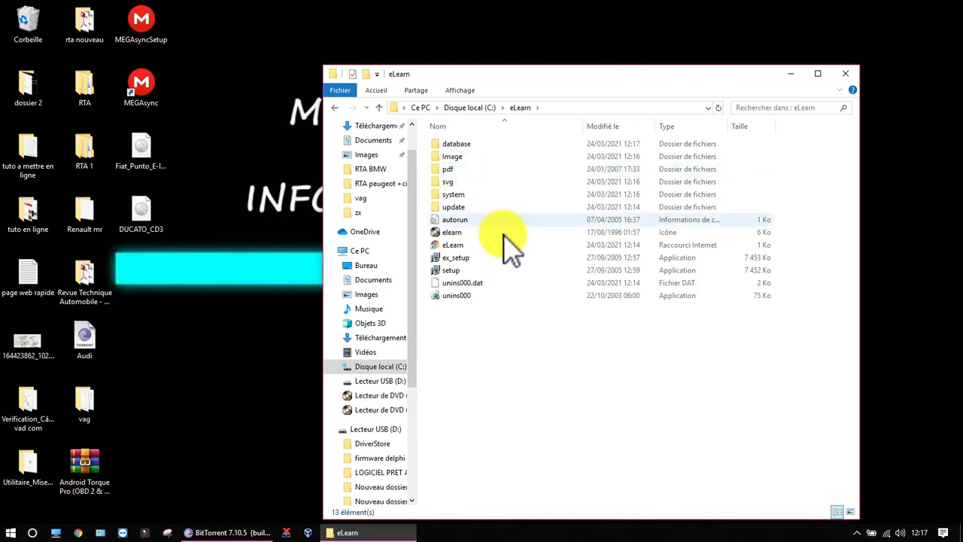
pyautogui.click(451, 272)
pyautogui.rightClick(451, 271)
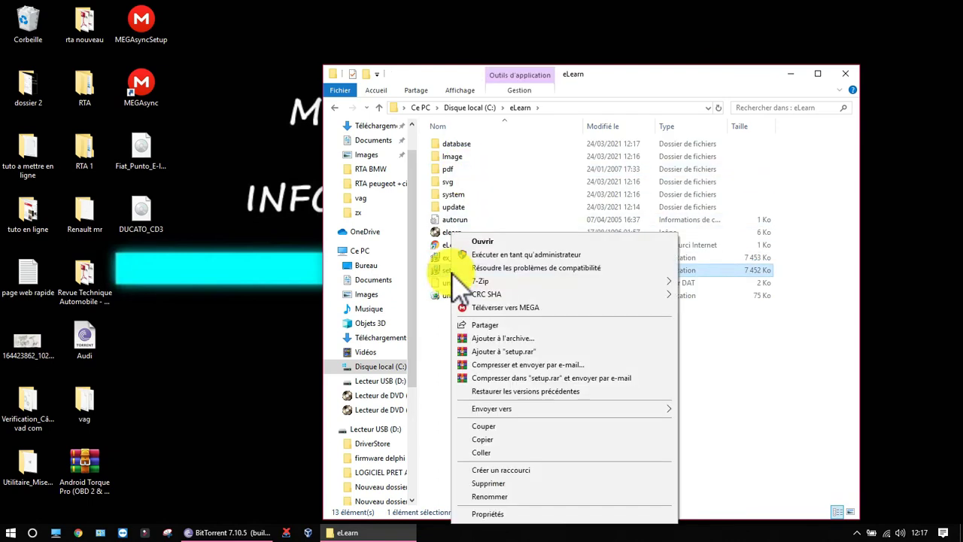
pyautogui.click(509, 254)
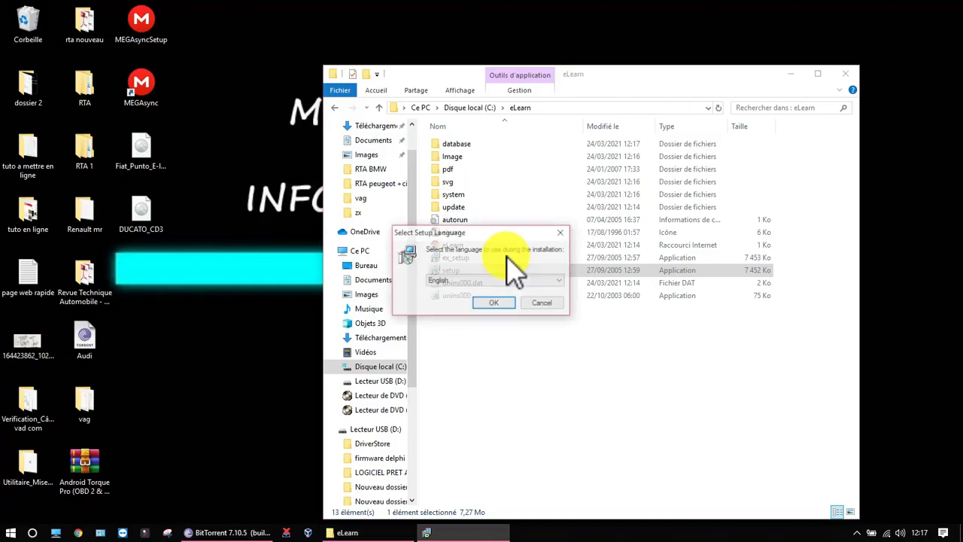
# Complete the English eLearn setup with the default folder and desktop icon, try launching eLearn on finishing, and close the error.
pyautogui.click(488, 304)
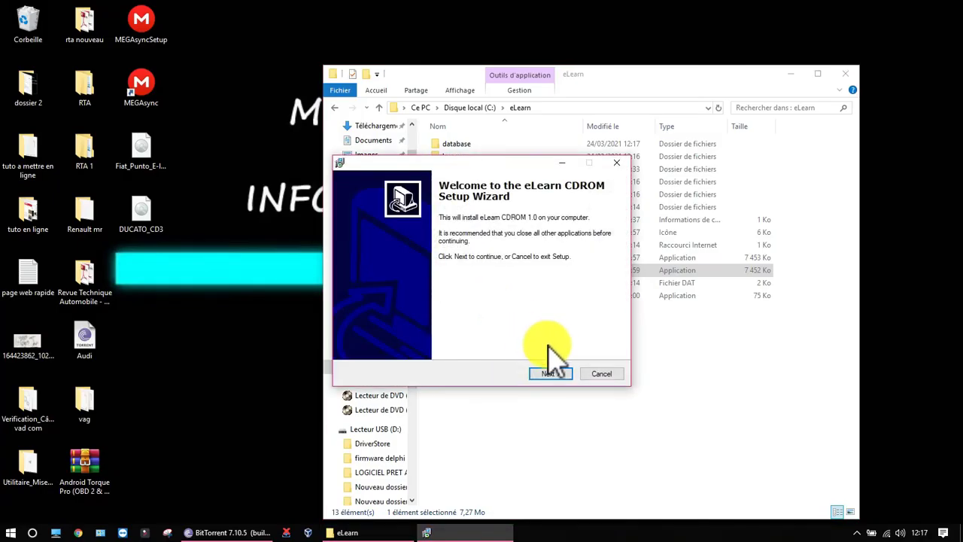
pyautogui.click(553, 372)
pyautogui.click(553, 371)
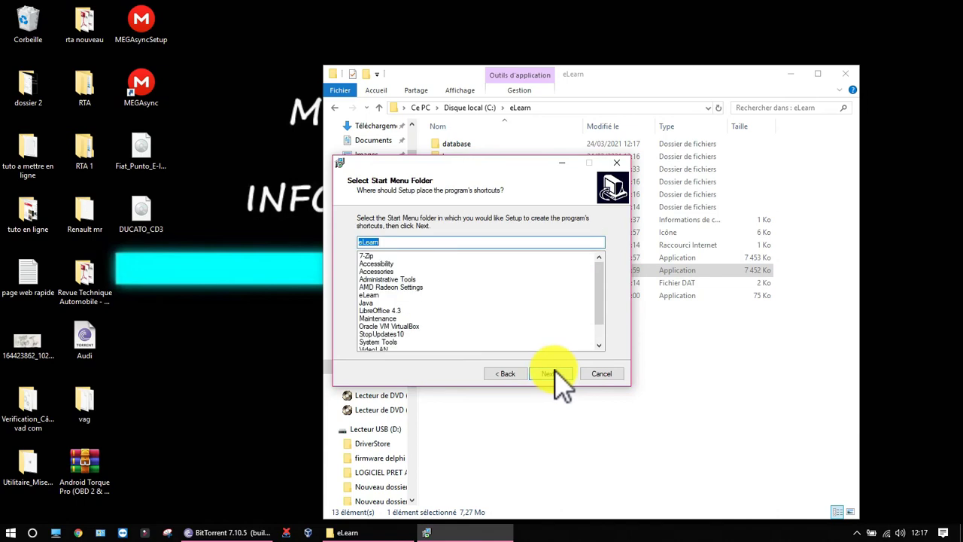
pyautogui.click(555, 374)
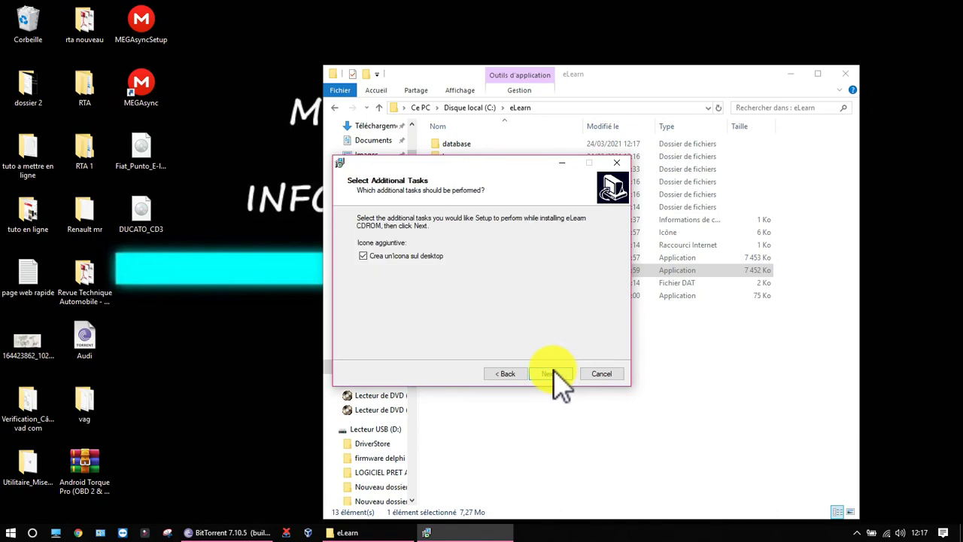
pyautogui.click(555, 373)
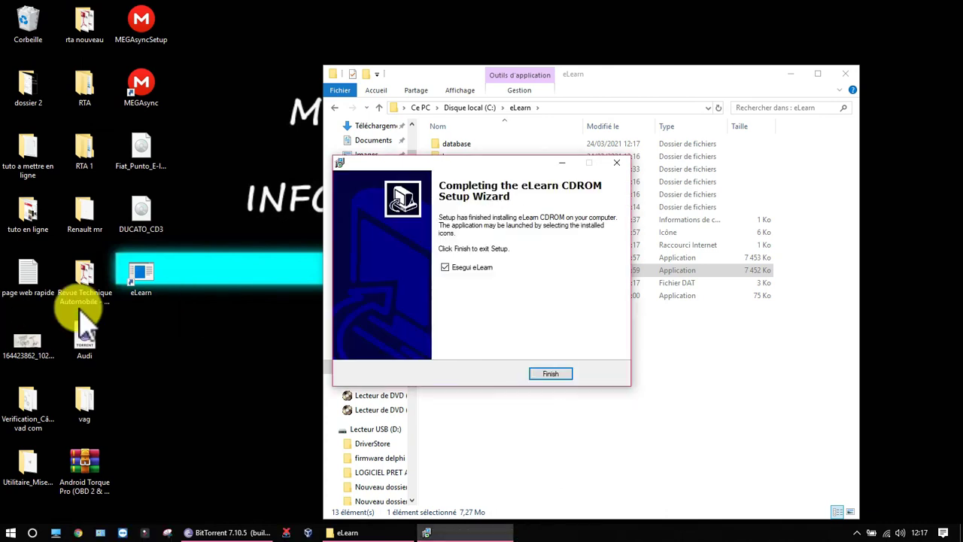
pyautogui.click(555, 375)
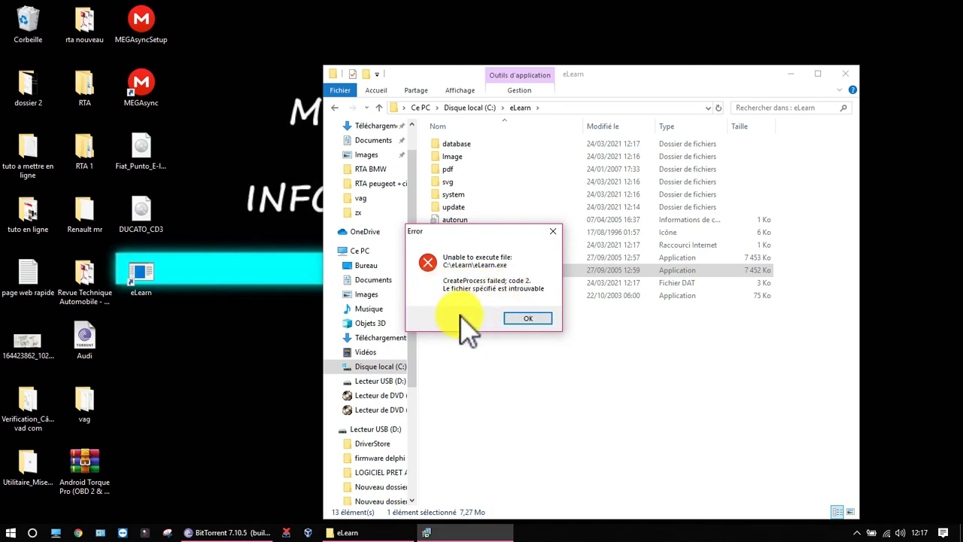
pyautogui.click(529, 318)
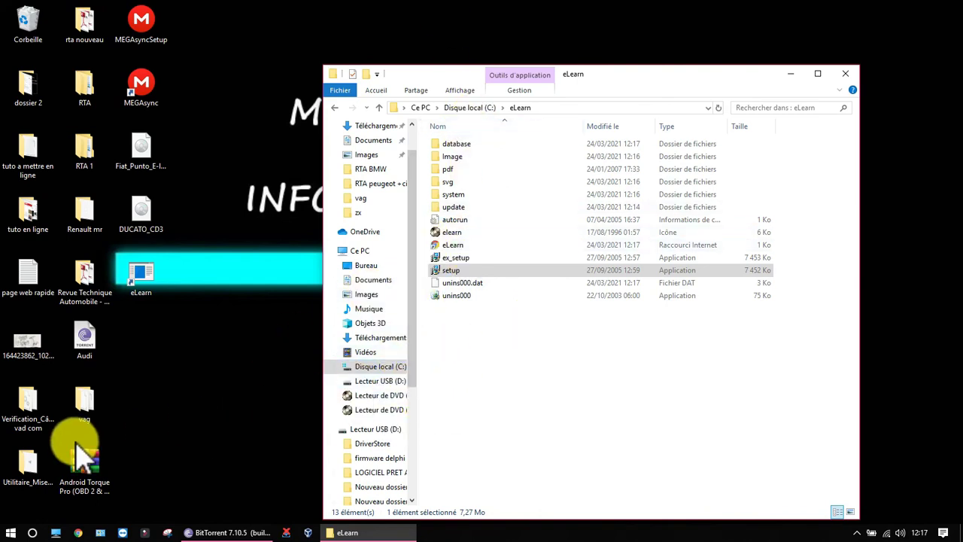
# Copy the Start application from the GRANDE PUNTO_C03 disc into C:\eLearn and try to launch the copy.
pyautogui.click(146, 167)
pyautogui.doubleClick(146, 167)
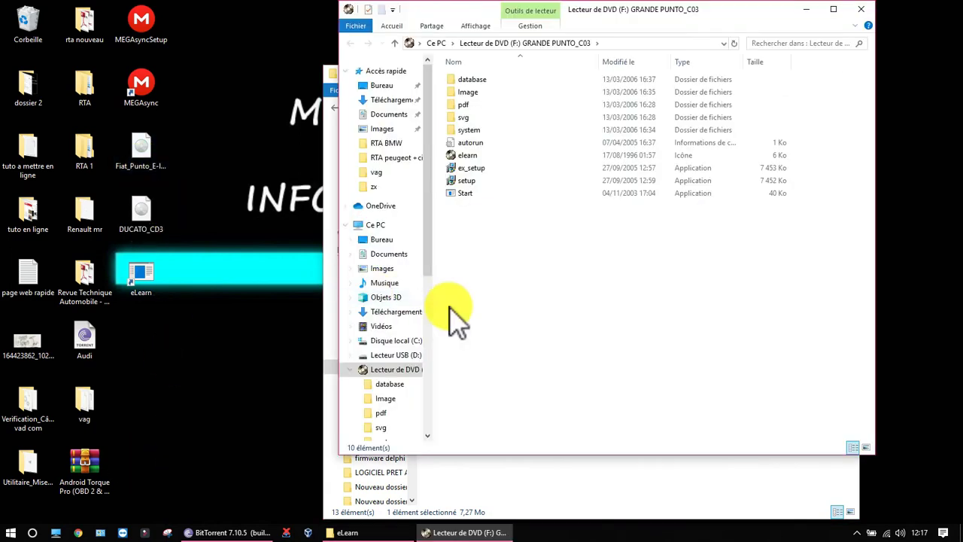
pyautogui.moveTo(673, 14); pyautogui.dragTo(314, 45)
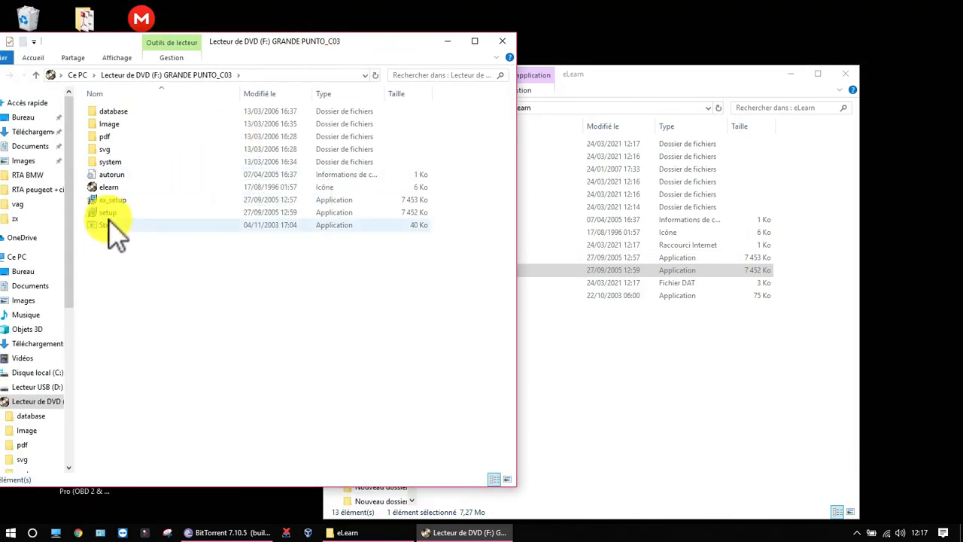
pyautogui.moveTo(106, 241); pyautogui.dragTo(610, 403)
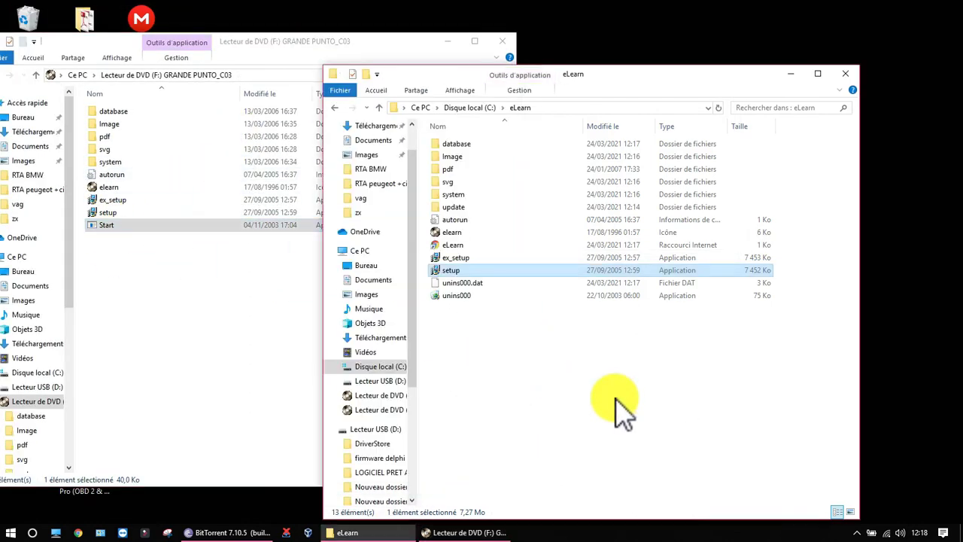
pyautogui.click(505, 42)
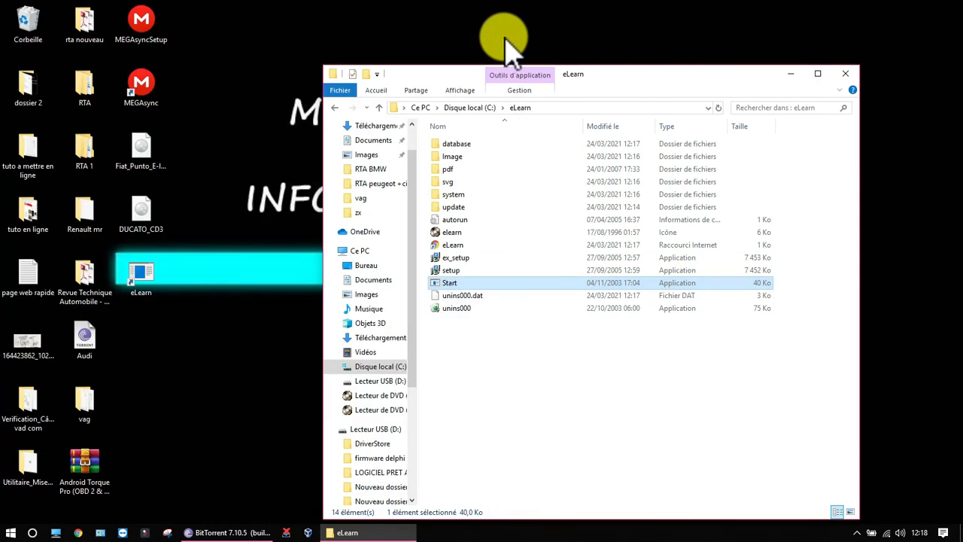
pyautogui.rightClick(449, 285)
pyautogui.click(460, 215)
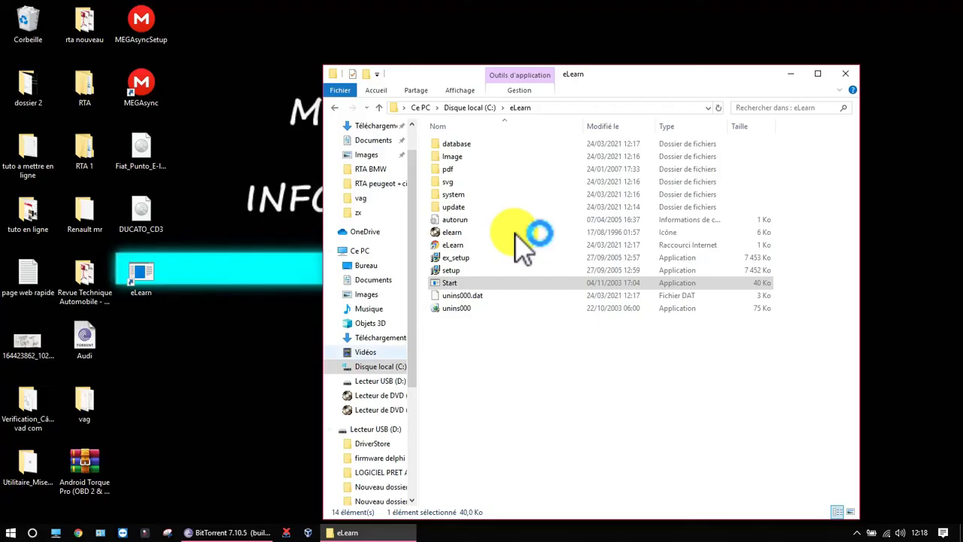
# Run ex_setup from C:\eLearn as administrator, go through the English installation with default options, and dismiss the launch error.
pyautogui.rightClick(462, 257)
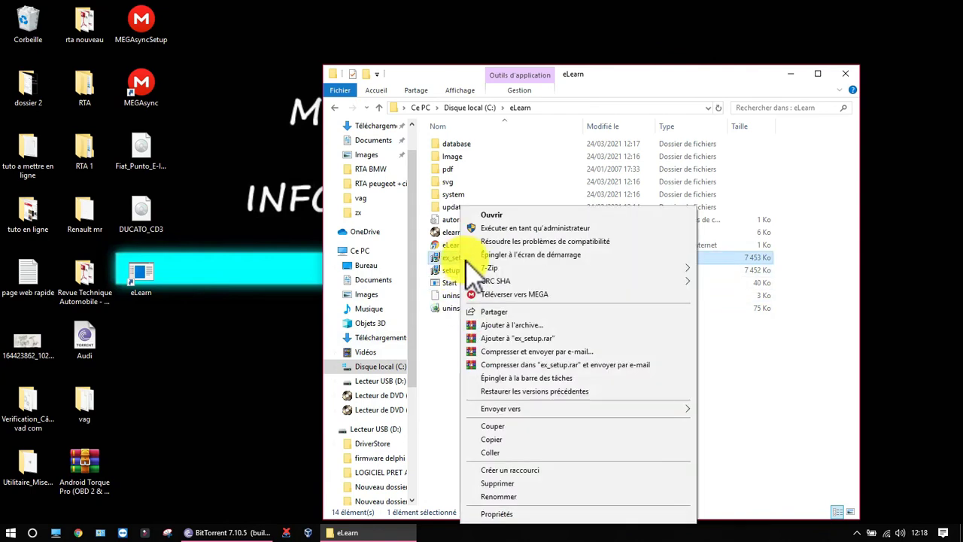
pyautogui.click(486, 228)
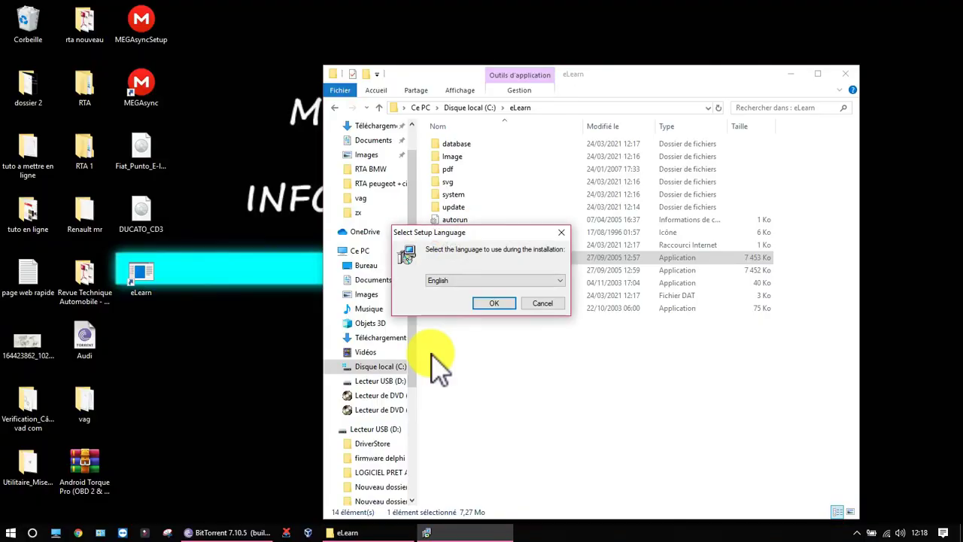
pyautogui.click(489, 303)
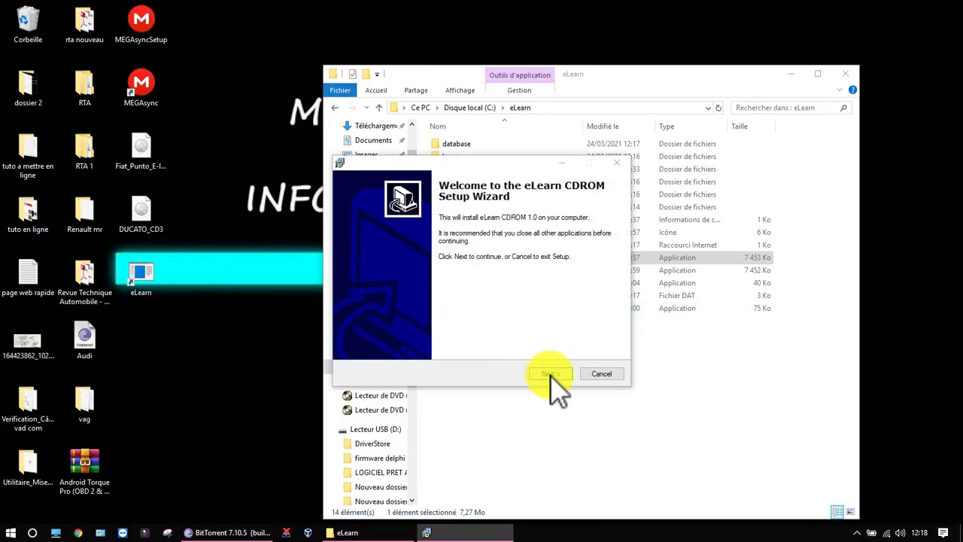
pyautogui.click(550, 374)
pyautogui.click(550, 375)
pyautogui.click(550, 375)
pyautogui.click(550, 374)
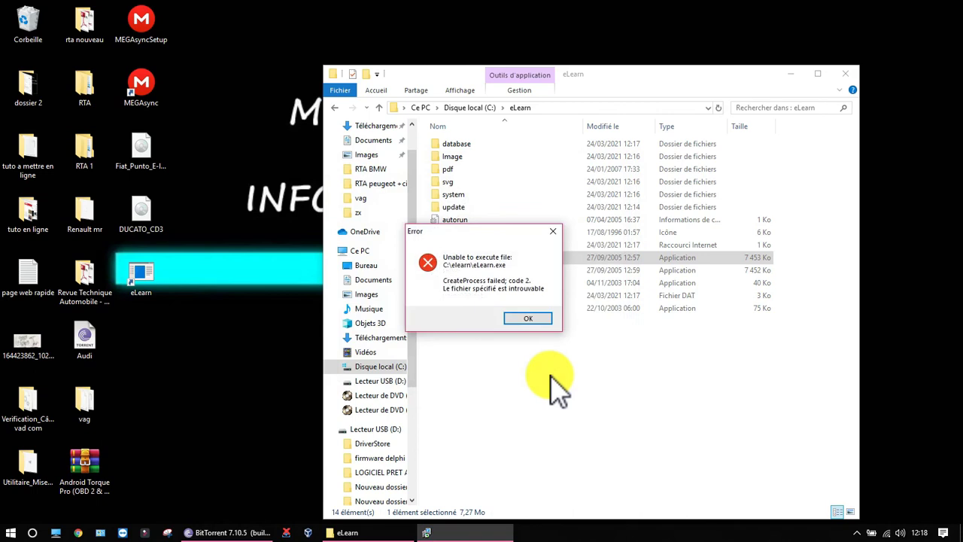
pyautogui.click(545, 320)
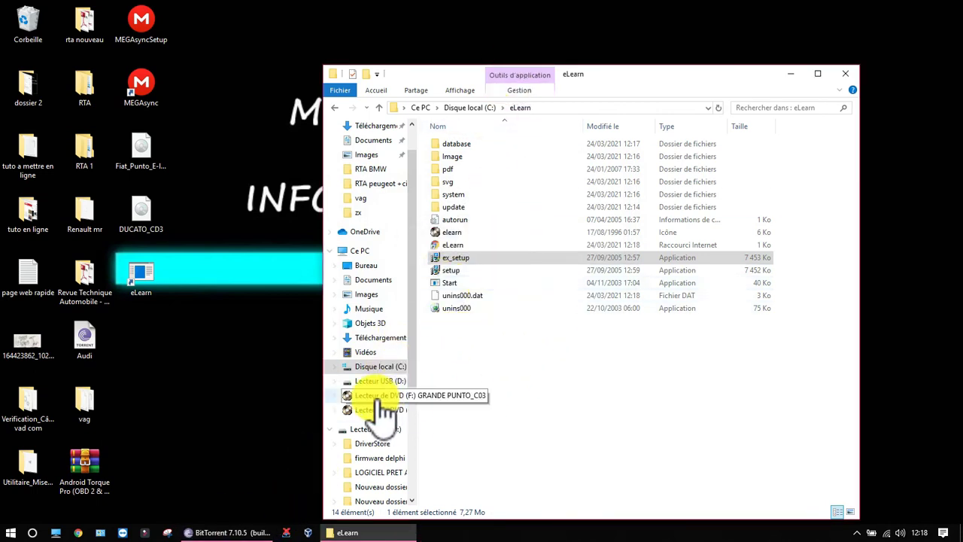
# Delete the eLearn folder from the local disk (C:) and close the file window.
pyautogui.click(333, 107)
pyautogui.rightClick(461, 169)
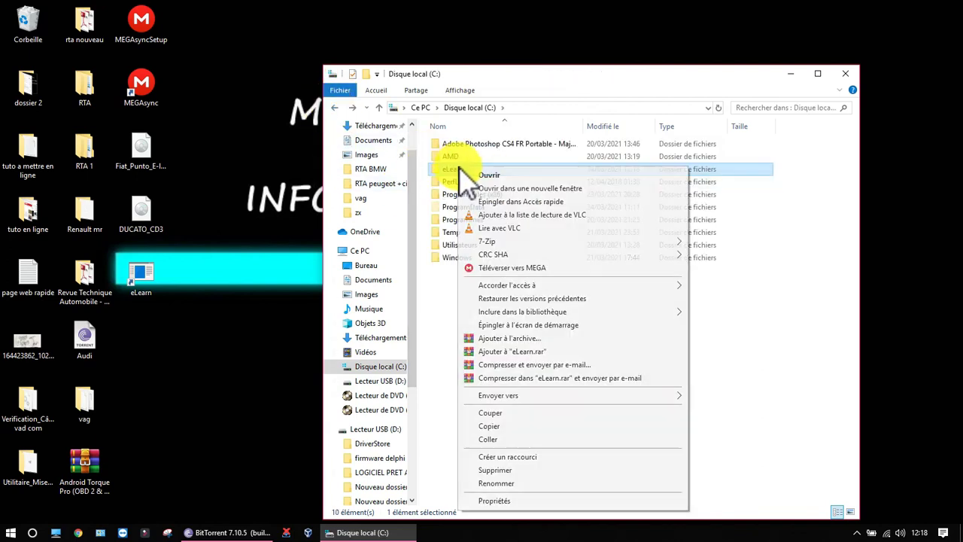
pyautogui.click(542, 473)
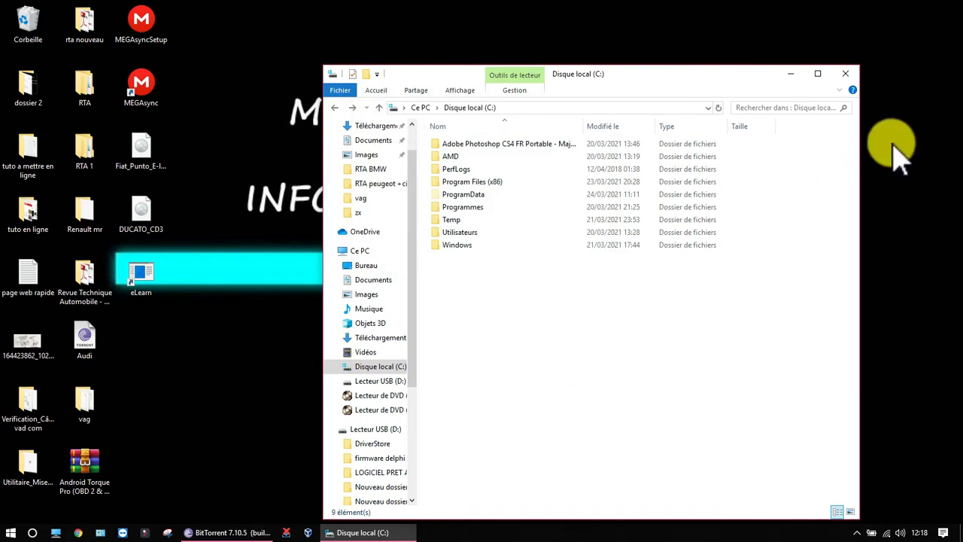
pyautogui.click(846, 73)
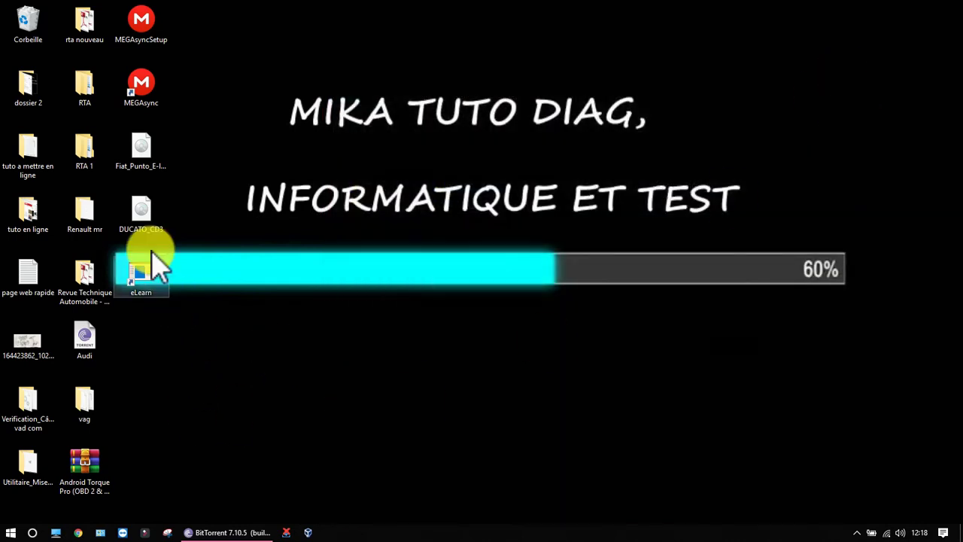